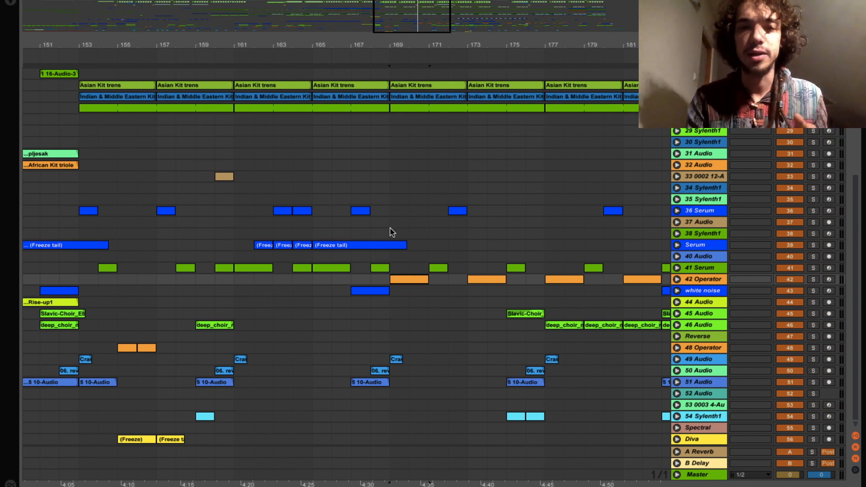
# - Set the playback point at bar 169, fold the Melody group track, and start playback
pyautogui.click(390, 218)
pyautogui.press('-')
pyautogui.press('-')
pyautogui.scroll(10, 390, 217)
pyautogui.hscroll(3, 390, 218)
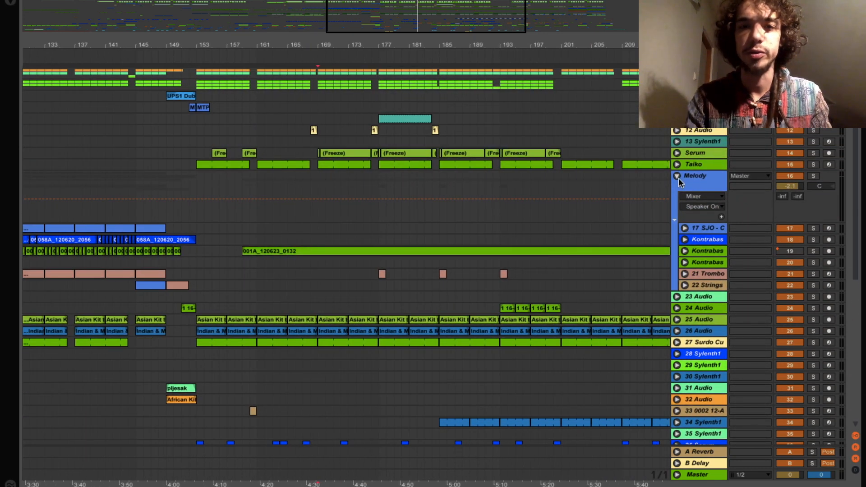
pyautogui.click(679, 178)
pyautogui.scroll(-6, 404, 187)
pyautogui.hscroll(-2, 405, 187)
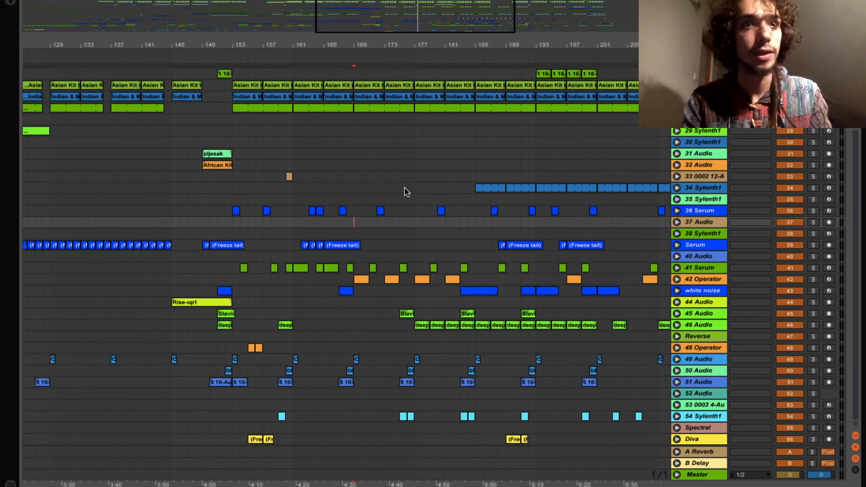
pyautogui.press('space')
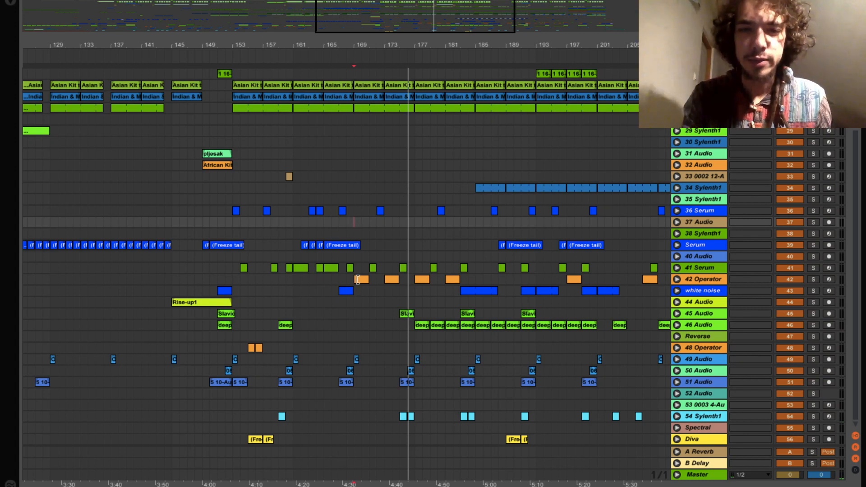
# - Solo track 42 Operator, play its orange clip, then unsolo it
pyautogui.click(356, 280)
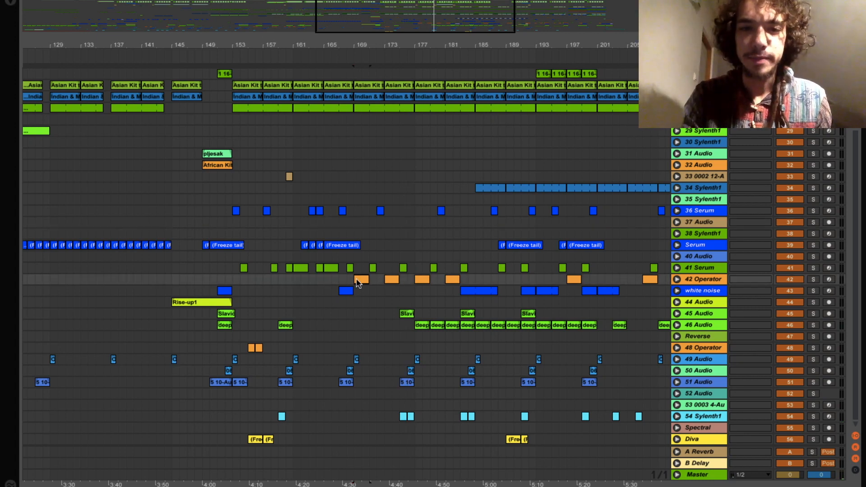
pyautogui.click(815, 279)
pyautogui.press('space')
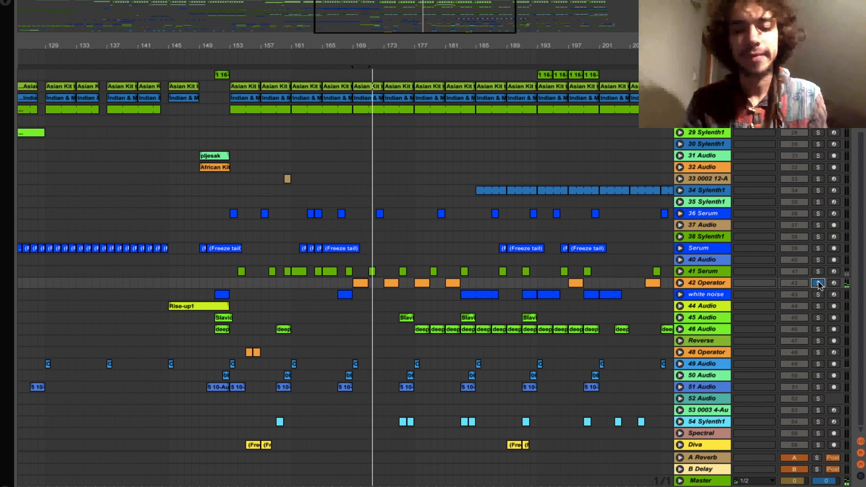
pyautogui.click(818, 283)
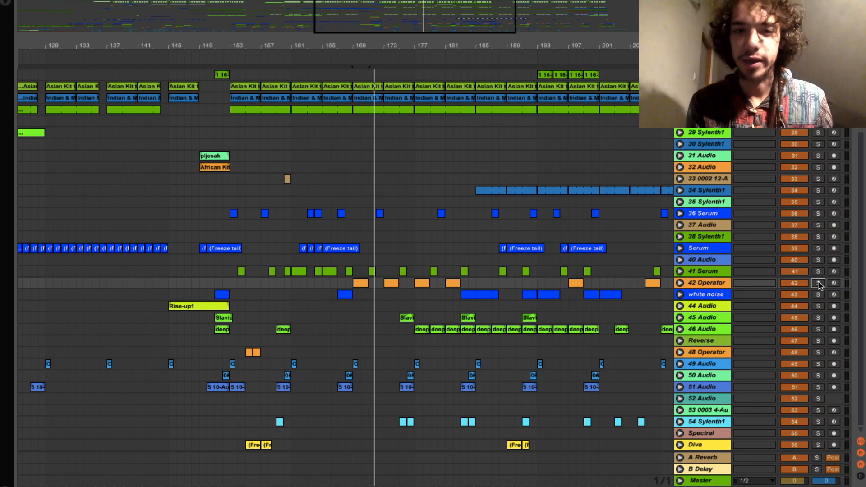
# - Solo 41 Serum from an earlier bar, then move the solo to 42 Operator and play again
pyautogui.click(819, 271)
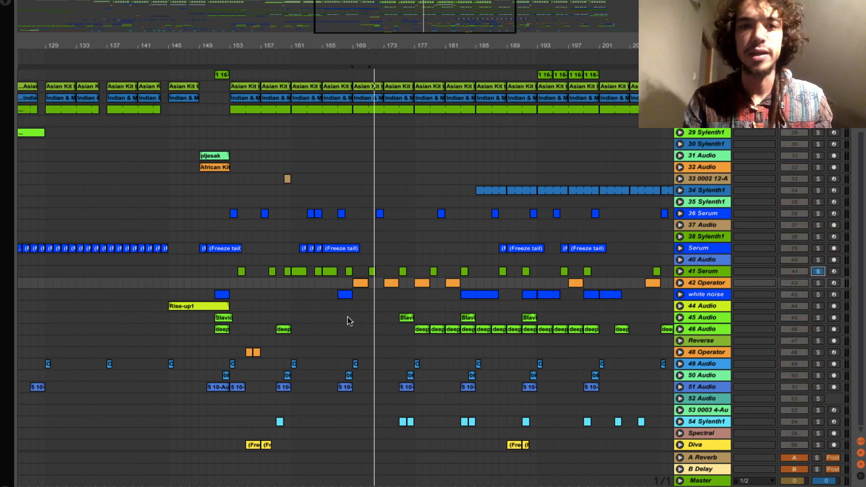
pyautogui.click(325, 271)
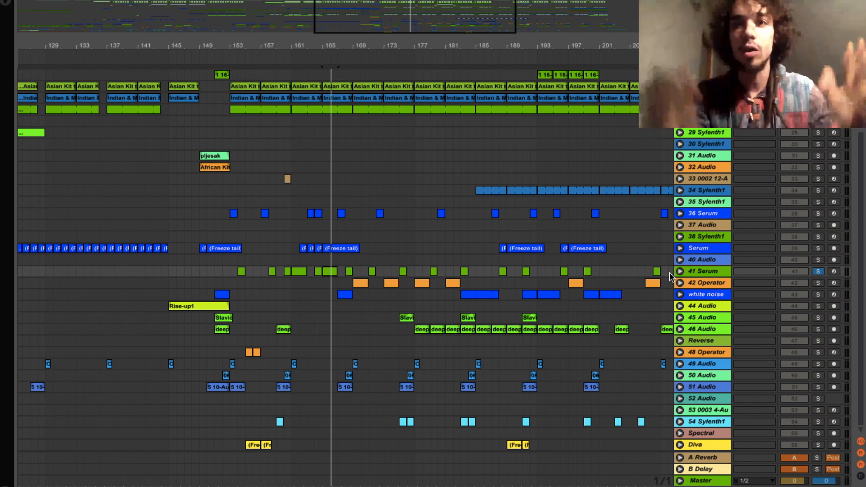
pyautogui.click(358, 287)
pyautogui.click(818, 283)
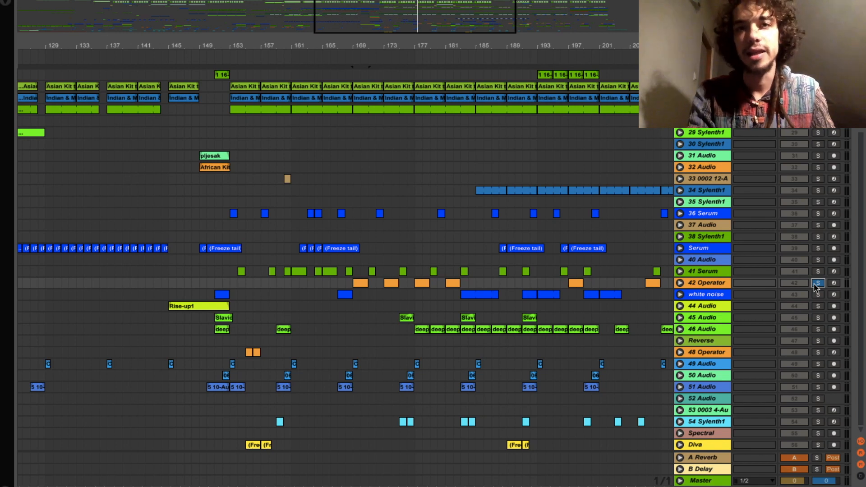
pyautogui.press('space')
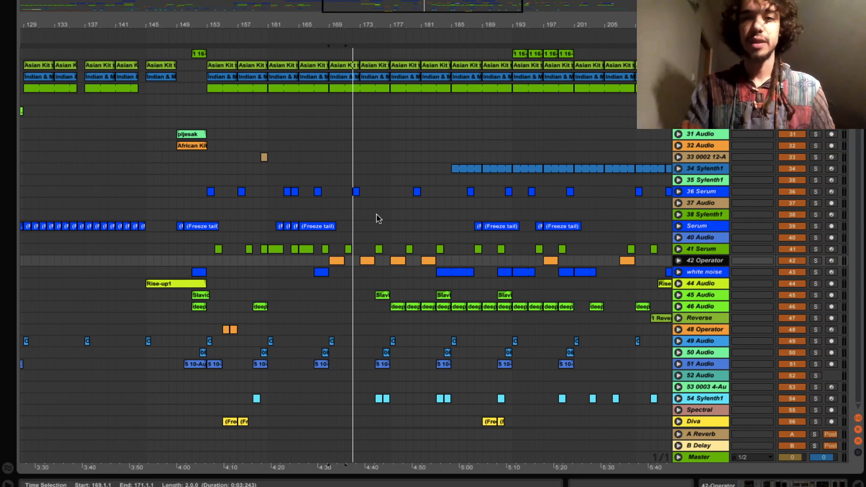
# - Insert a new MIDI track and load the Operator instrument onto it
pyautogui.hotkey('ctrl', 'shift', 't')
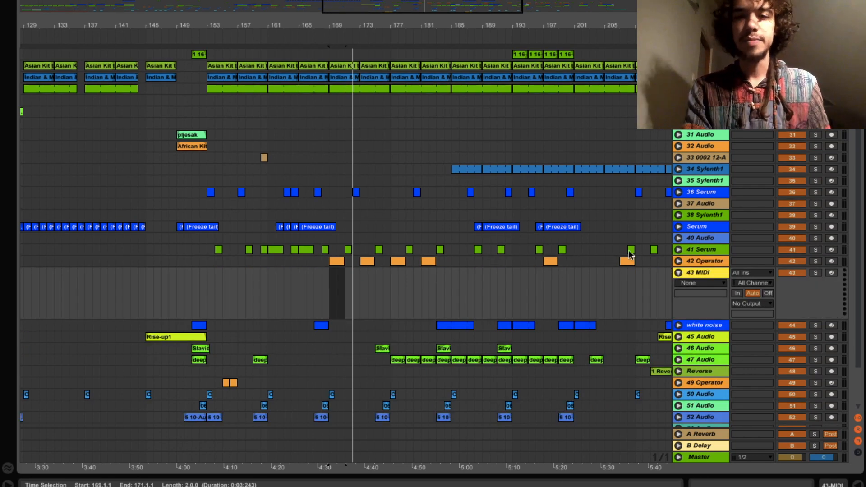
pyautogui.hotkey('ctrl', 'alt', 'b')
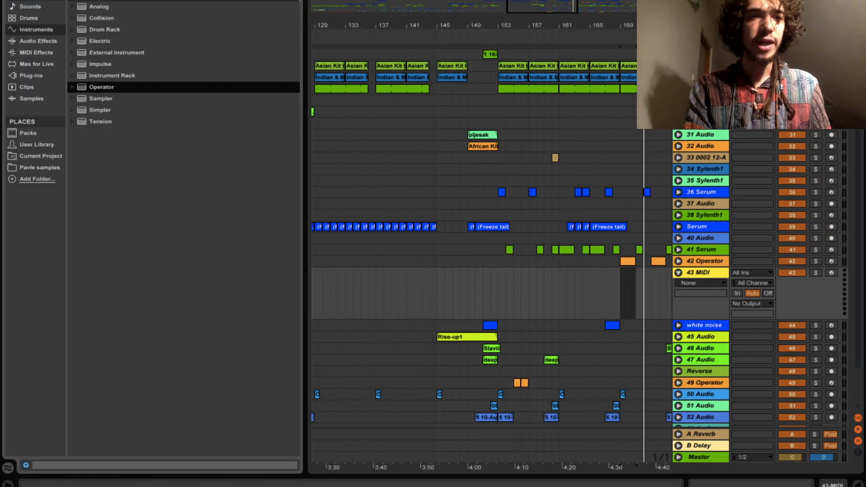
pyautogui.click(106, 88)
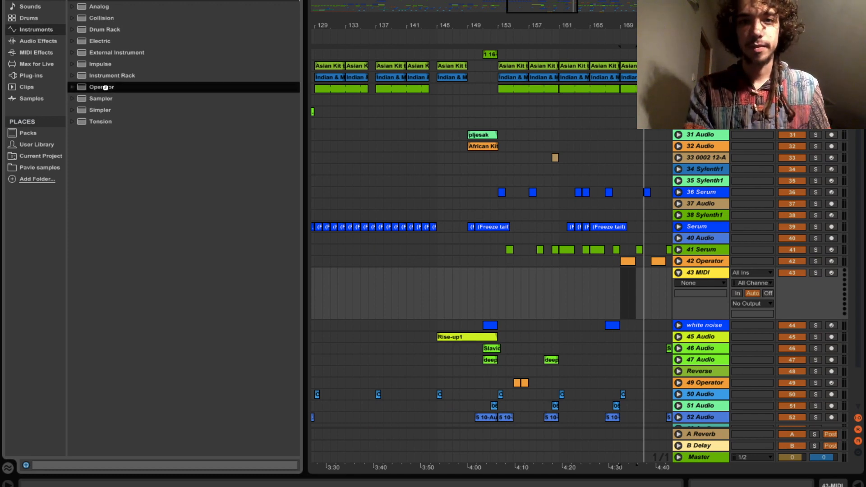
pyautogui.doubleClick(106, 87)
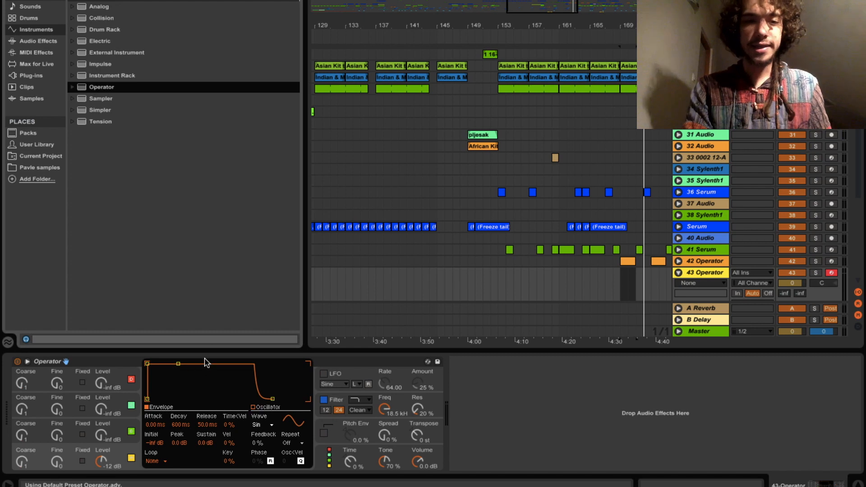
# - Set Operator's oscillator A to the Saw D waveform and switch its filter off
pyautogui.click(264, 426)
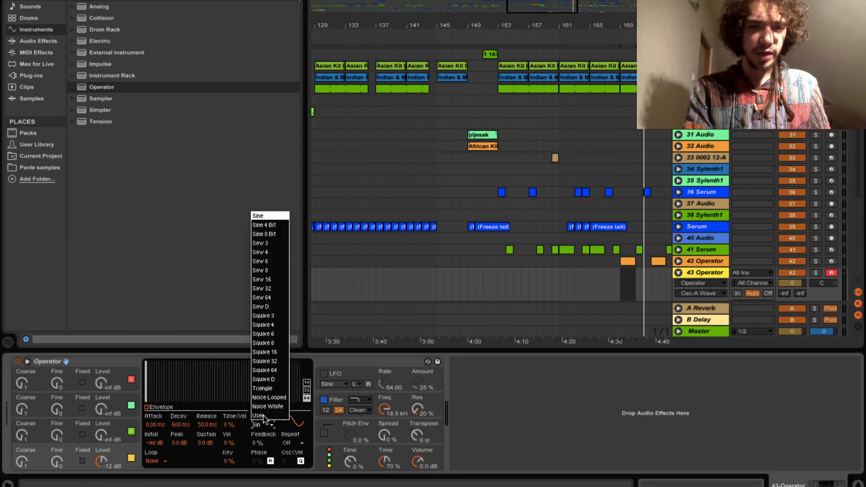
pyautogui.click(268, 308)
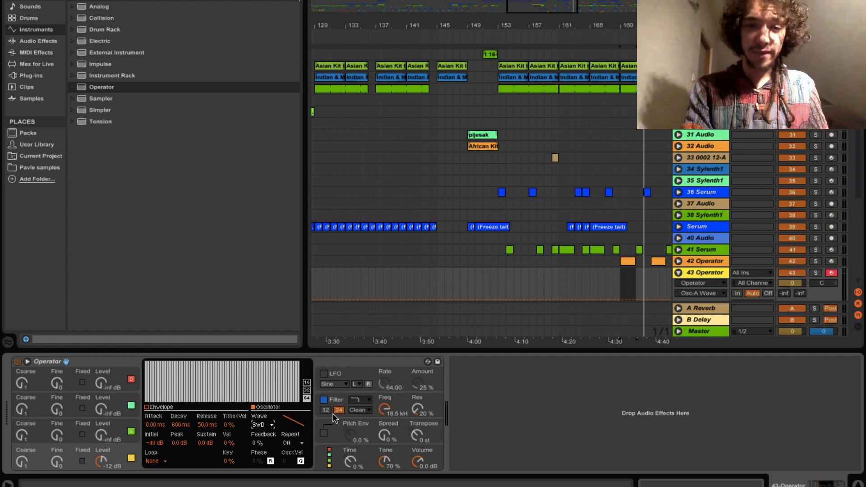
pyautogui.click(324, 399)
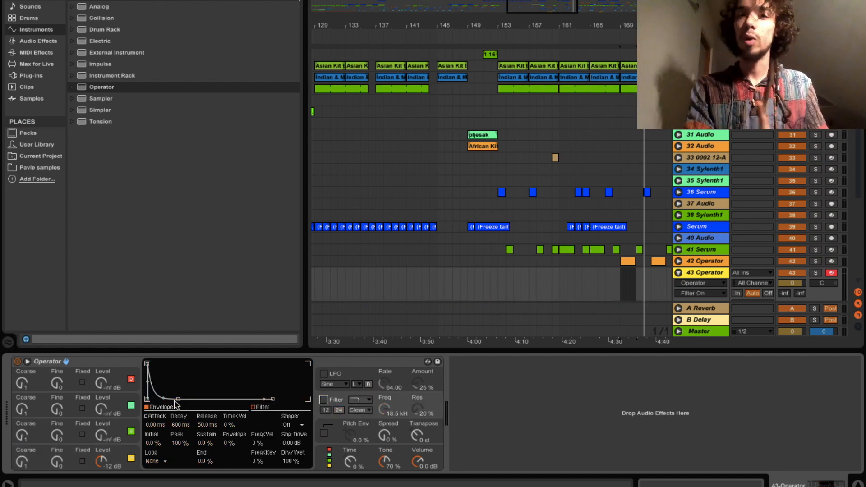
# - Load Auto Filter after Operator in highpass mode, with cutoff near 382 Hz and resonance 50%
pyautogui.click(34, 42)
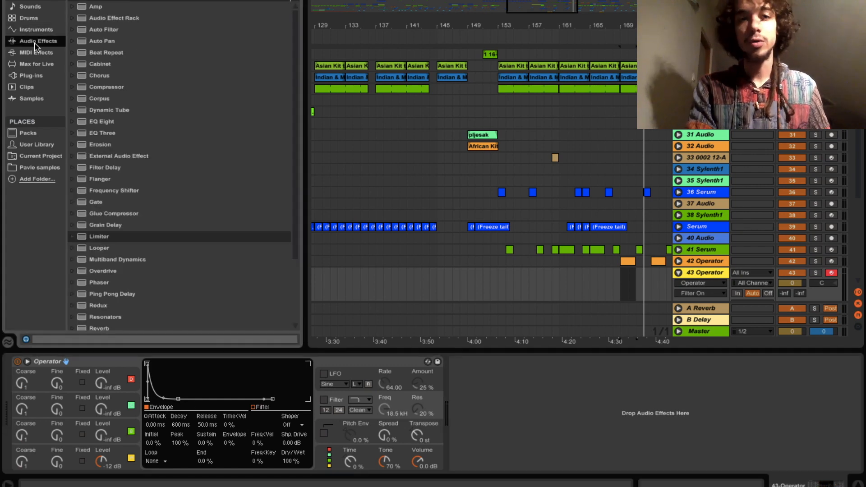
pyautogui.click(104, 29)
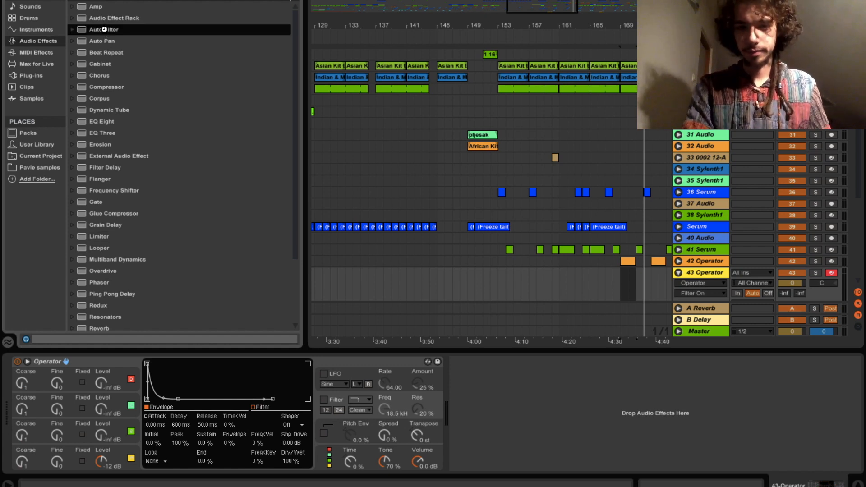
pyautogui.doubleClick(105, 30)
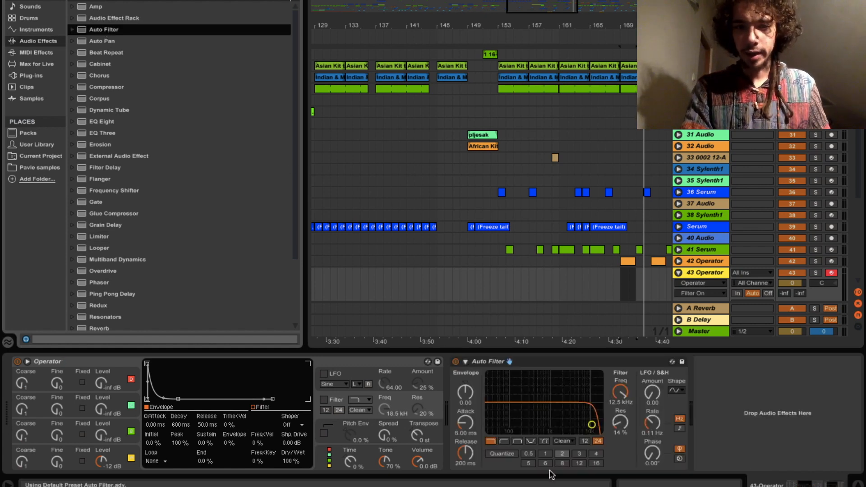
pyautogui.click(505, 441)
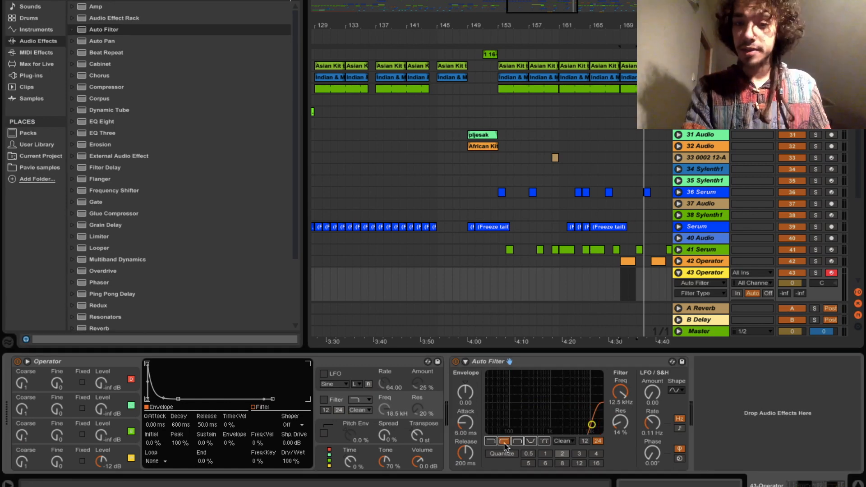
pyautogui.moveTo(616, 392)
pyautogui.mouseDown()
pyautogui.moveTo(616, 437)
pyautogui.moveTo(620, 403)
pyautogui.mouseUp()
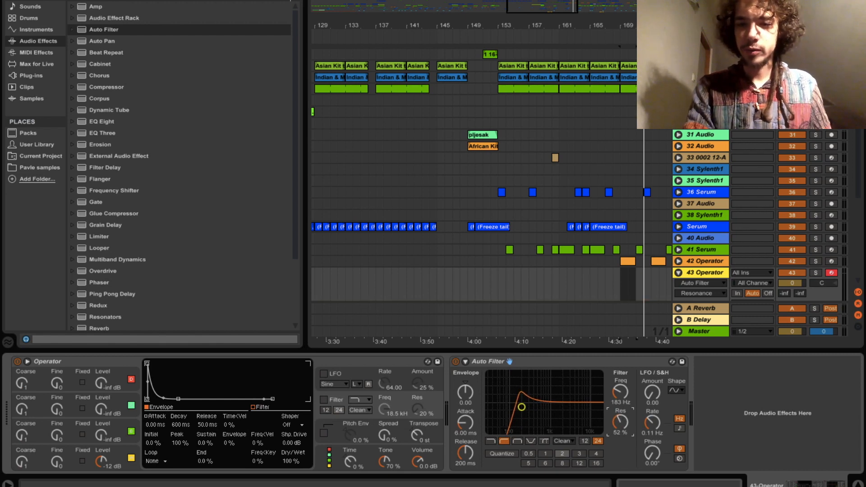
pyautogui.moveTo(620, 402); pyautogui.dragTo(619, 403)
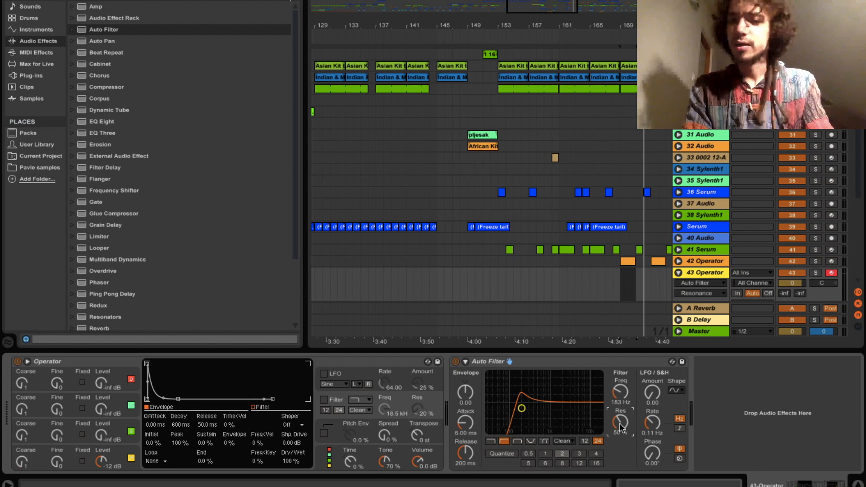
# - Play test notes from the computer keyboard and fine-tune the filter cutoff by ear
pyautogui.press('z')
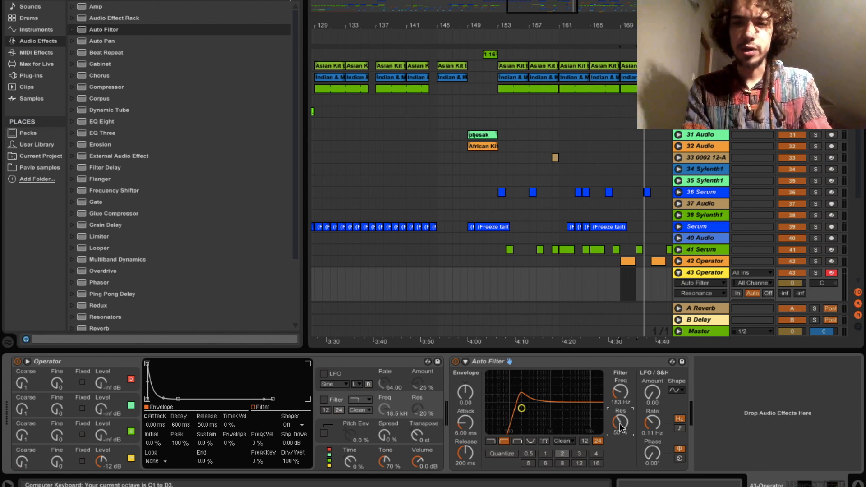
pyautogui.press('a')
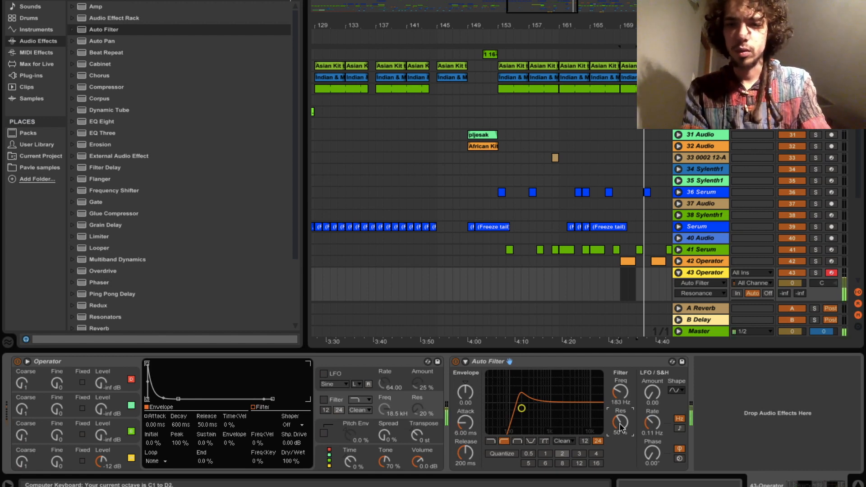
pyautogui.press('z')
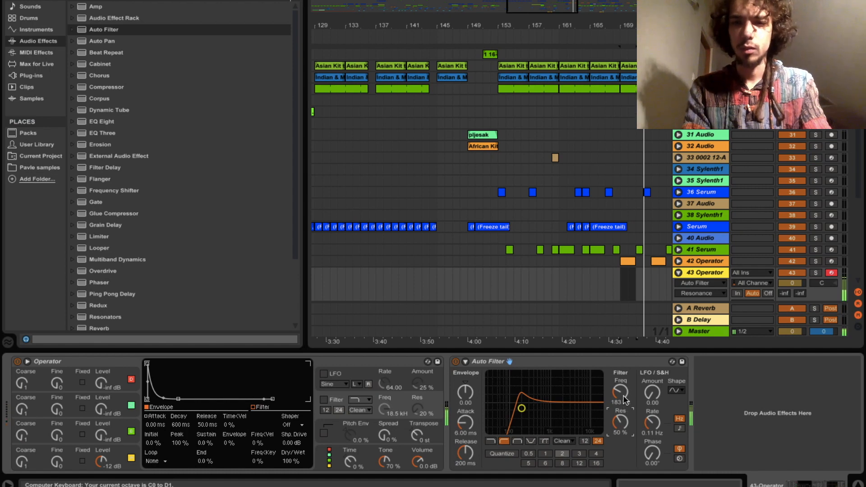
pyautogui.moveTo(624, 400)
pyautogui.mouseDown()
pyautogui.moveTo(624, 374)
pyautogui.moveTo(624, 389)
pyautogui.mouseUp()
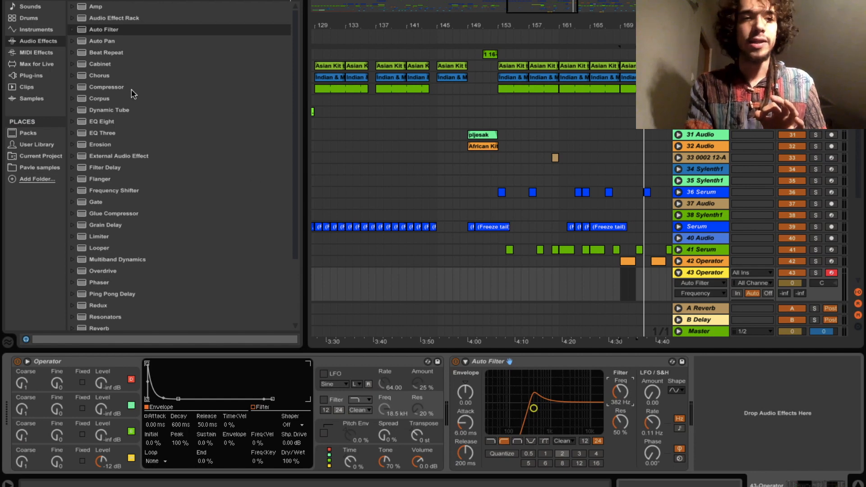
# - Add ValhallaSpaceModulator from the plug-ins list and center its window
pyautogui.click(32, 76)
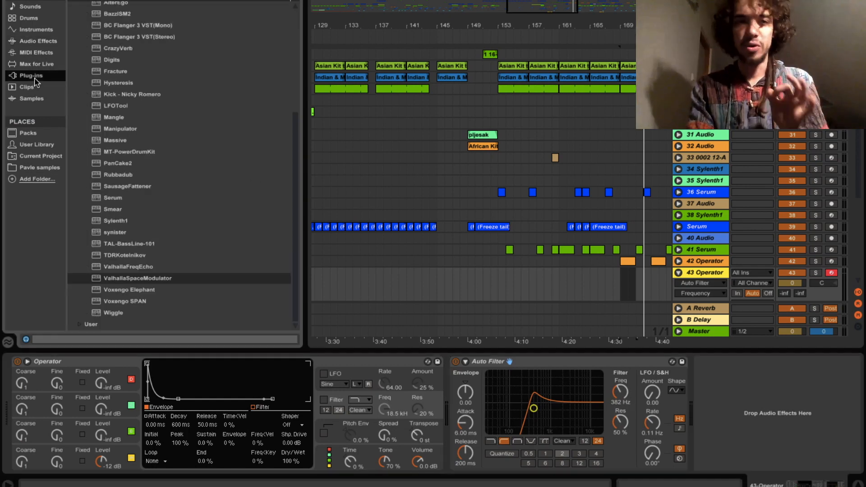
pyautogui.click(144, 280)
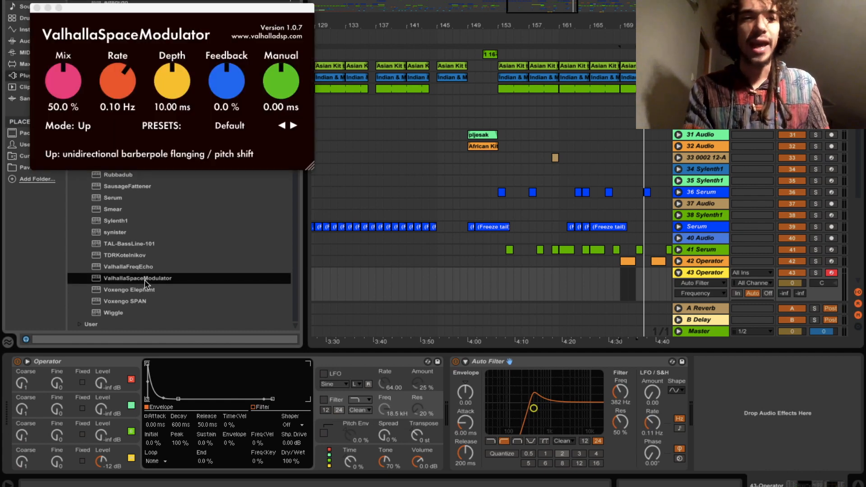
pyautogui.moveTo(199, 9); pyautogui.dragTo(394, 98)
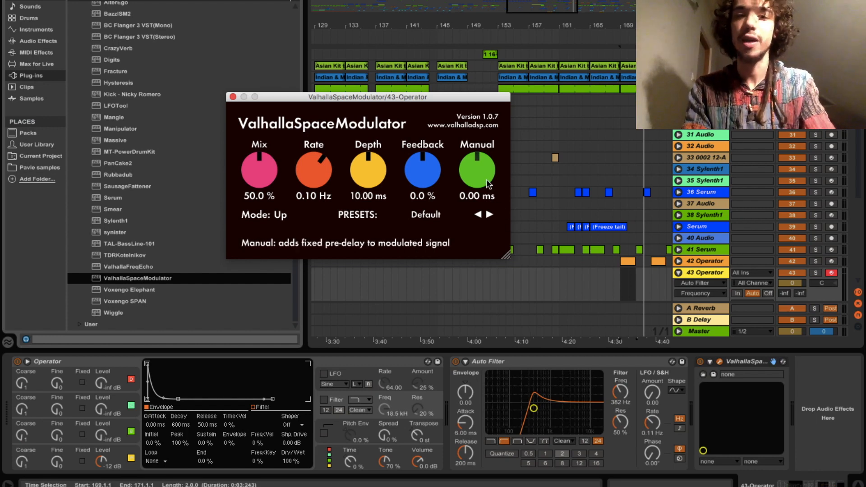
# - Dial in Rate 0.02 Hz, Depth 41.20 ms, Feedback 73.6 % and Manual 3.44 ms
pyautogui.moveTo(489, 185); pyautogui.dragTo(471, 224)
pyautogui.moveTo(438, 178); pyautogui.dragTo(439, 123)
pyautogui.moveTo(467, 171); pyautogui.dragTo(524, 98)
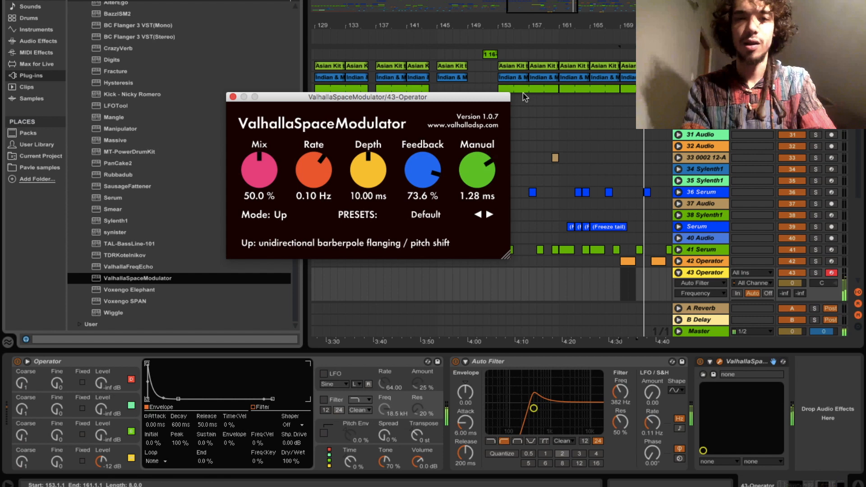
pyautogui.moveTo(370, 170); pyautogui.dragTo(379, 246)
pyautogui.moveTo(321, 185); pyautogui.dragTo(325, 128)
pyautogui.moveTo(387, 182); pyautogui.dragTo(377, 77)
pyautogui.moveTo(316, 170); pyautogui.dragTo(334, 225)
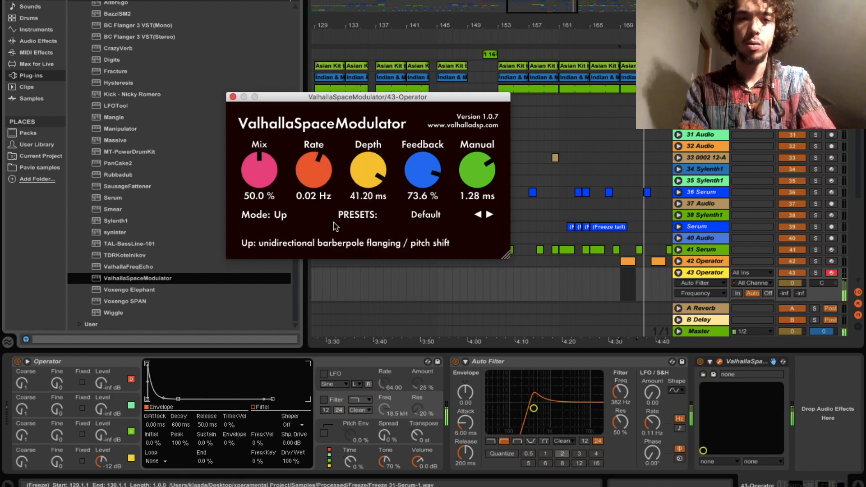
pyautogui.moveTo(477, 171)
pyautogui.mouseDown()
pyautogui.moveTo(478, 178)
pyautogui.moveTo(477, 119)
pyautogui.moveTo(480, 275)
pyautogui.moveTo(478, 95)
pyautogui.moveTo(479, 181)
pyautogui.moveTo(491, 167)
pyautogui.mouseUp()
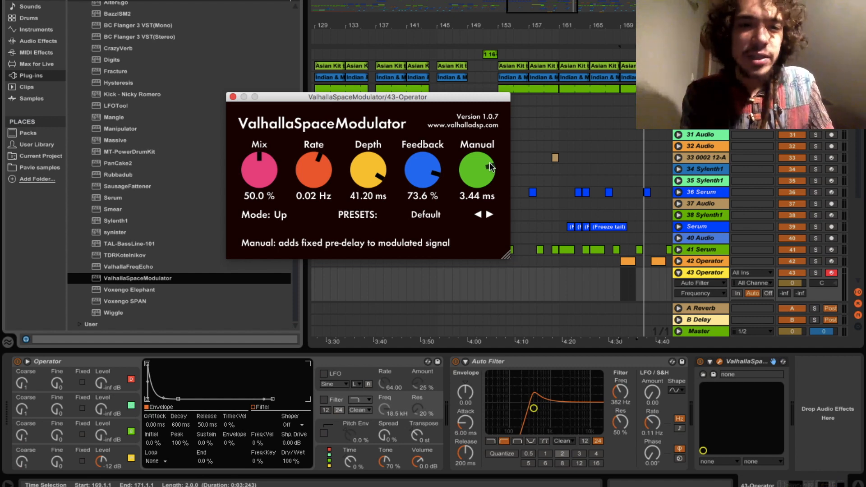
# - Change Valhalla to TZF+ mode with rate -10.00 Hz, depth 0.00 ms, feedback 60 %, manual 0.27 ms
pyautogui.click(283, 215)
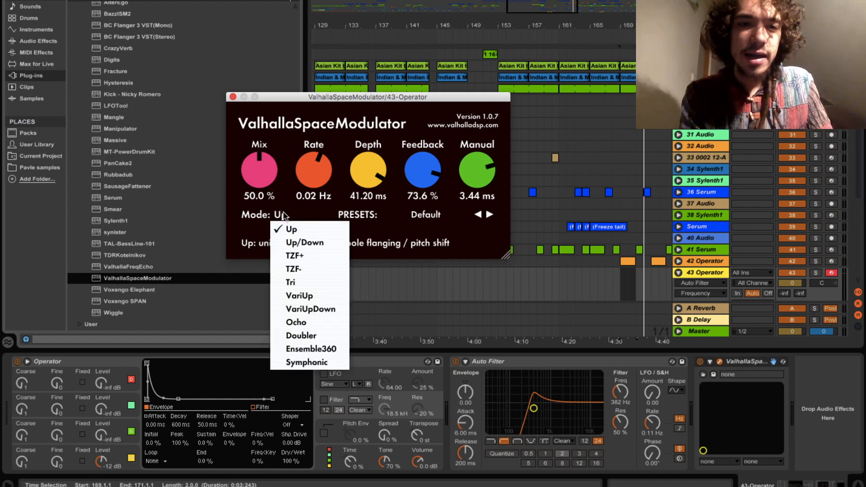
pyautogui.click(309, 256)
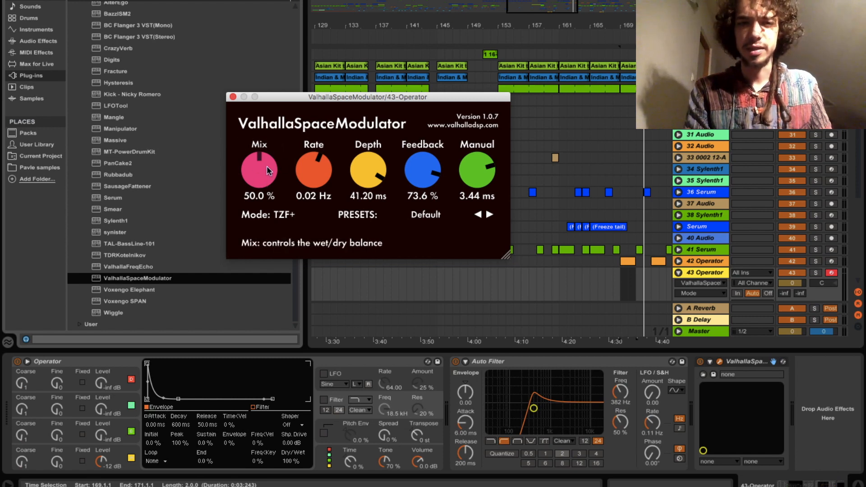
pyautogui.moveTo(319, 161); pyautogui.dragTo(308, 209)
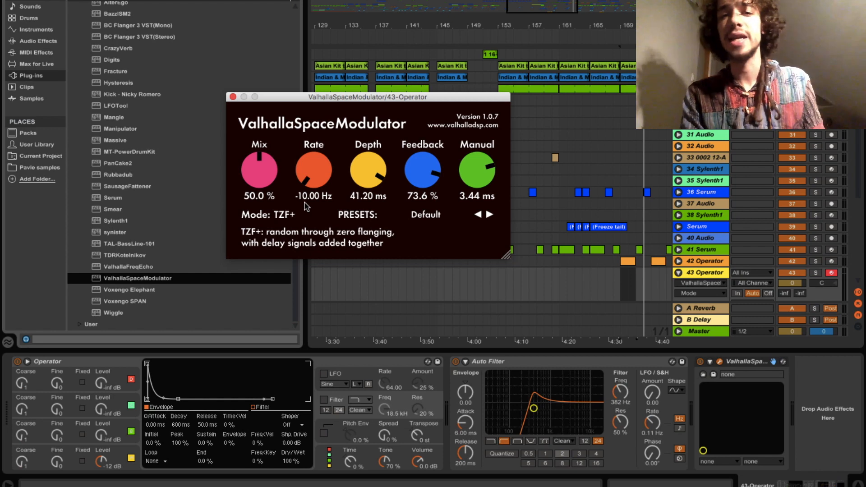
pyautogui.moveTo(363, 173); pyautogui.dragTo(362, 208)
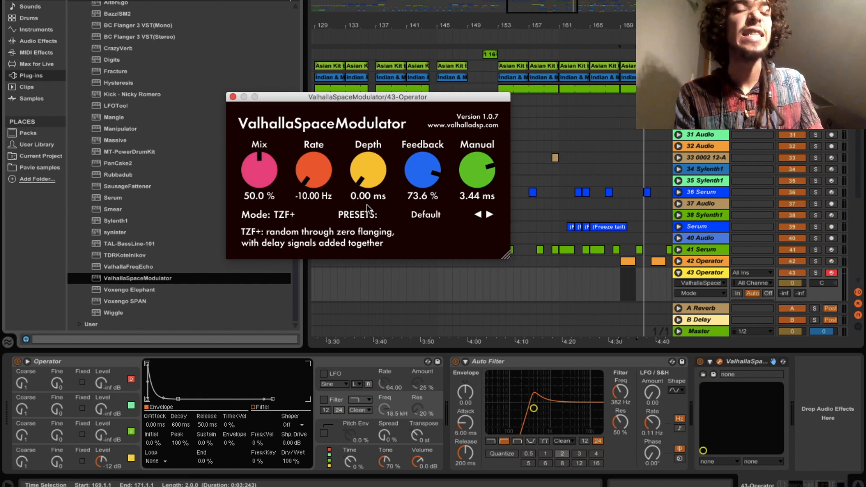
pyautogui.moveTo(423, 174); pyautogui.dragTo(424, 182)
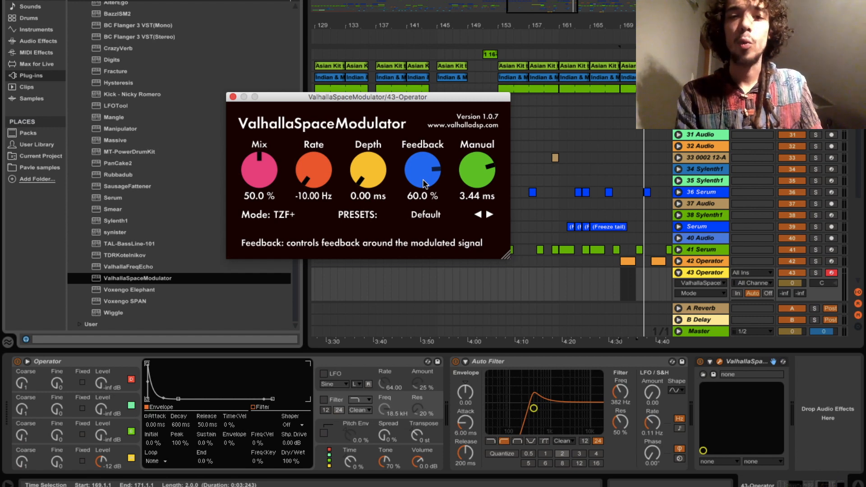
pyautogui.moveTo(479, 160); pyautogui.dragTo(479, 183)
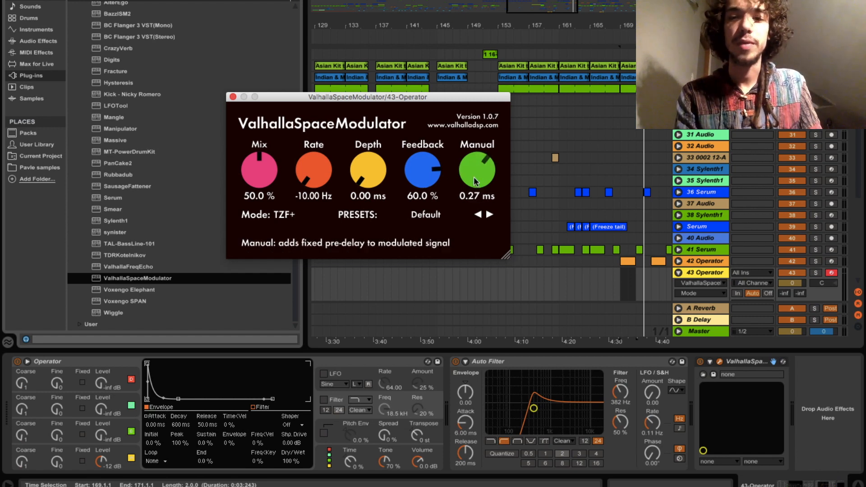
pyautogui.click(711, 362)
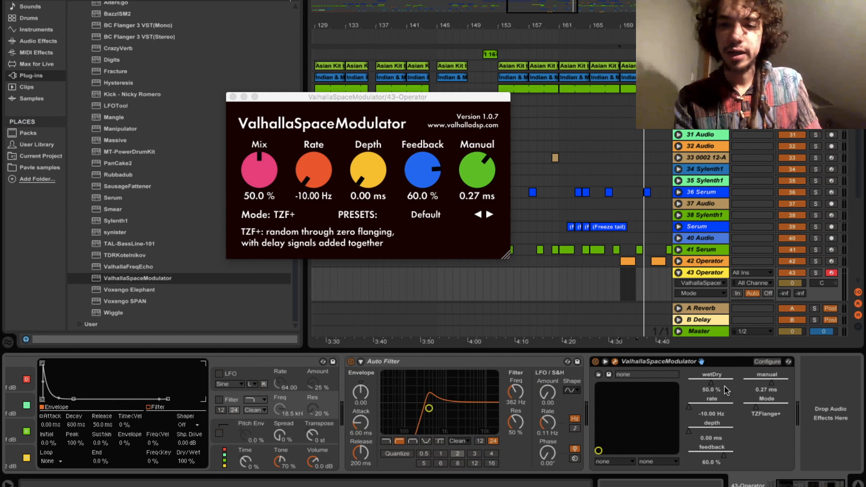
pyautogui.click(771, 381)
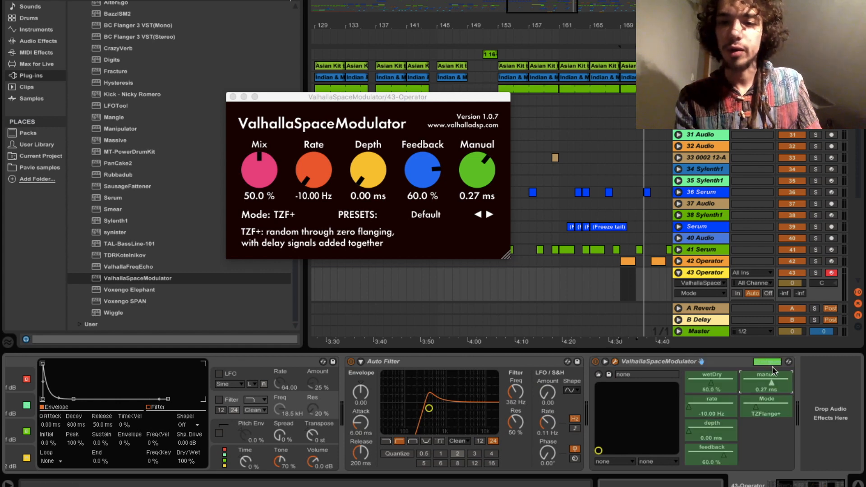
pyautogui.click(773, 362)
pyautogui.click(772, 382)
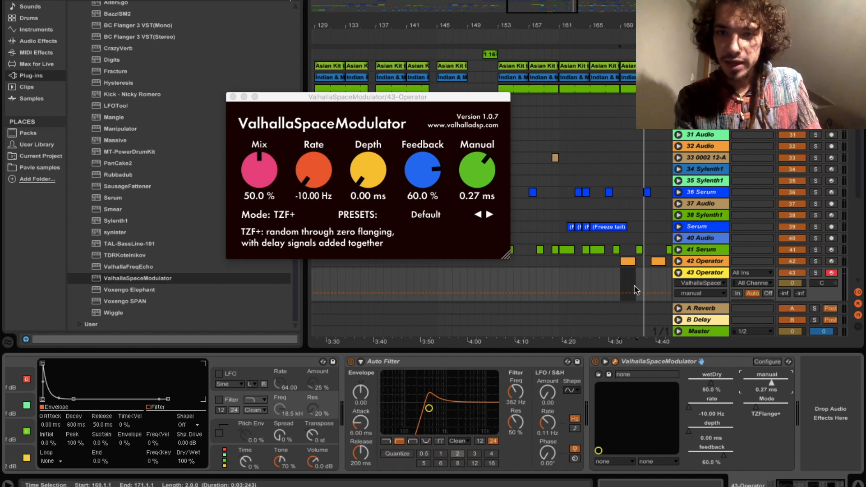
pyautogui.scroll(-5, 627, 273)
pyautogui.click(768, 383)
pyautogui.press('Delete')
pyautogui.click(635, 180)
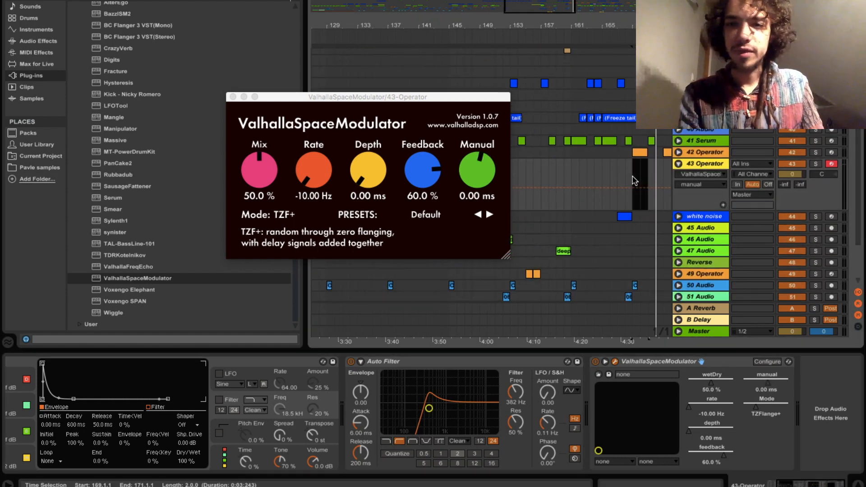
# - Paste the 42 Operator clip onto 43 Operator at bar 169, solo 43 Operator, and play
pyautogui.click(234, 97)
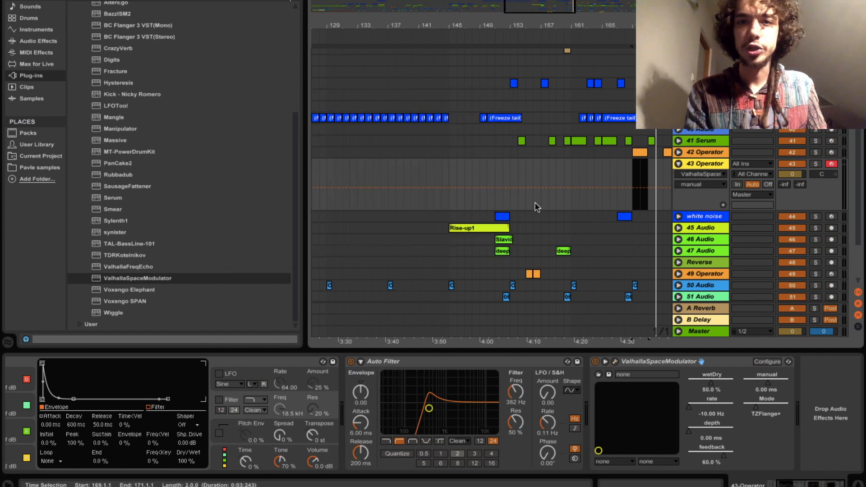
pyautogui.click(632, 180)
pyautogui.press('+')
pyautogui.press('+')
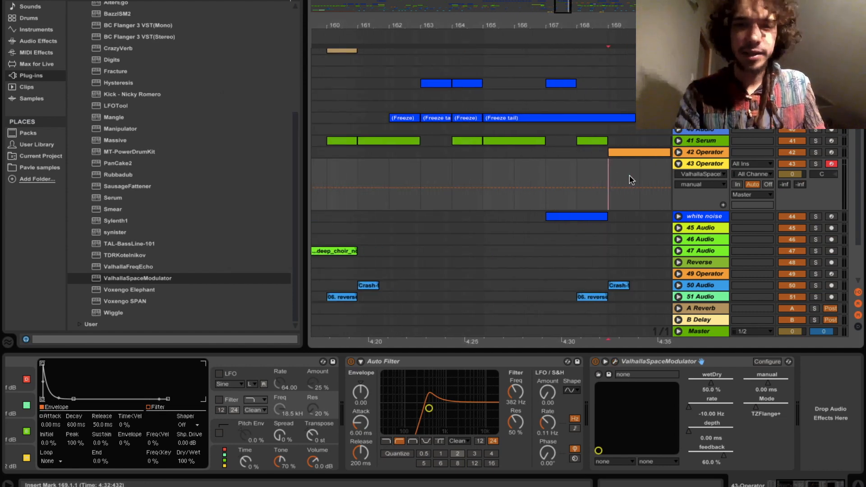
pyautogui.click(678, 153)
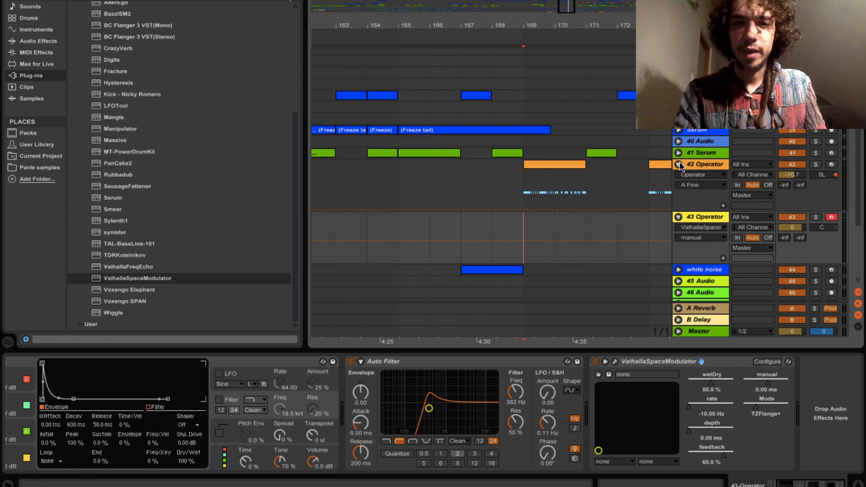
pyautogui.click(679, 164)
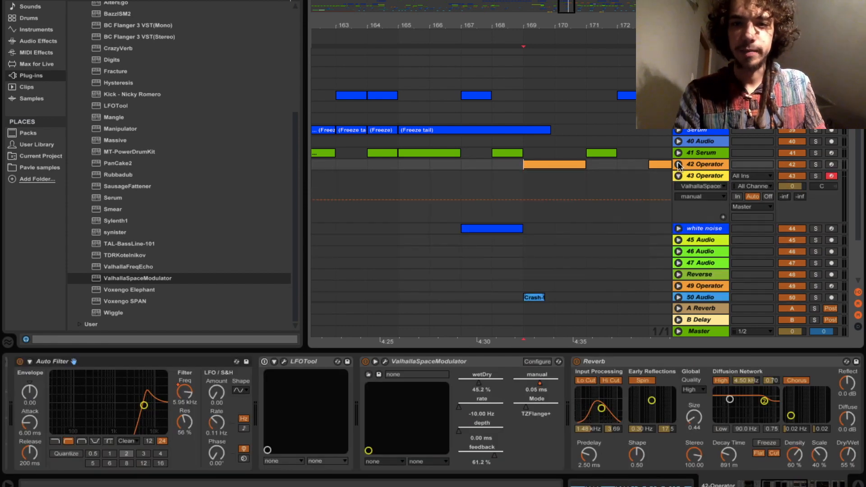
pyautogui.click(525, 179)
pyautogui.hotkey('ctrl', 'v')
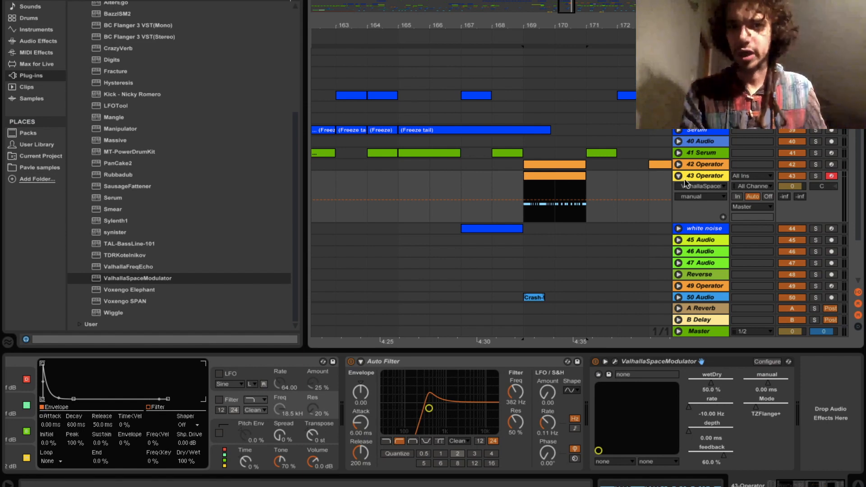
pyautogui.click(816, 176)
pyautogui.press('space')
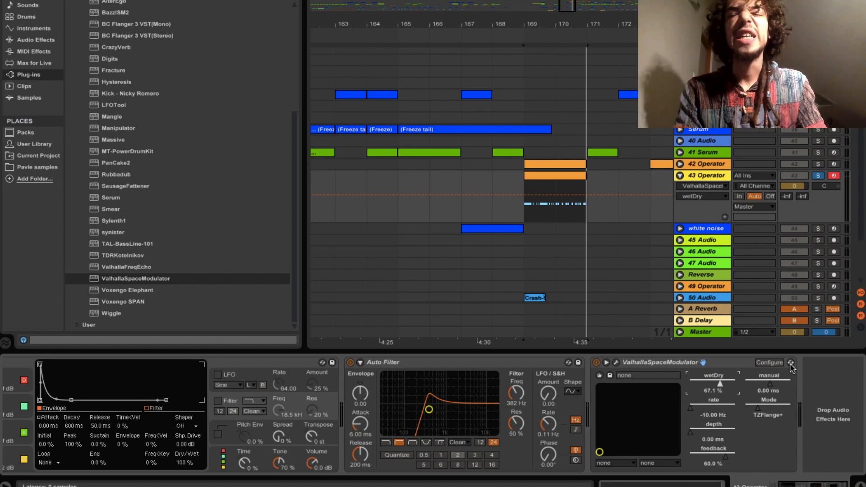
# - Set Valhalla's manual to about 0.03 ms and extend the 43 Operator clip to bar 172
pyautogui.click(767, 385)
pyautogui.moveTo(767, 385)
pyautogui.mouseDown()
pyautogui.moveTo(785, 384)
pyautogui.moveTo(750, 384)
pyautogui.moveTo(789, 385)
pyautogui.moveTo(766, 385)
pyautogui.mouseUp()
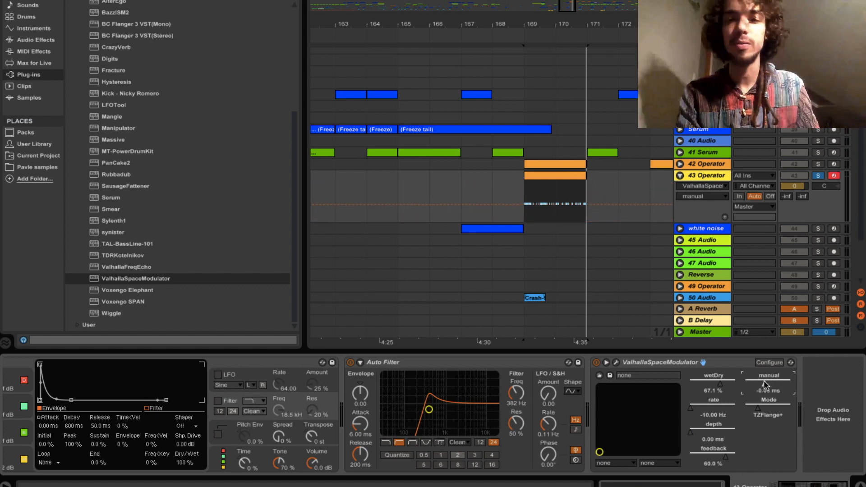
pyautogui.moveTo(586, 175); pyautogui.dragTo(650, 175)
pyautogui.moveTo(765, 385)
pyautogui.mouseDown()
pyautogui.moveTo(750, 384)
pyautogui.moveTo(787, 385)
pyautogui.moveTo(771, 384)
pyautogui.mouseUp()
pyautogui.press('space')
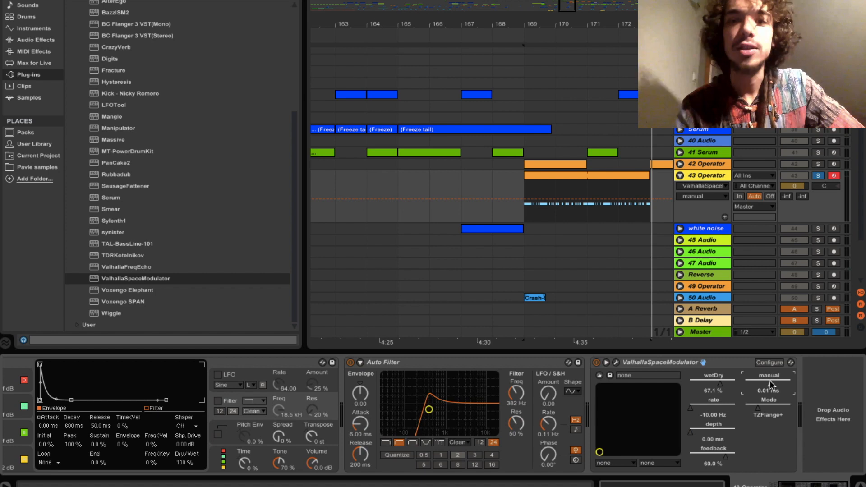
# - Show the manual automation envelope, draw zigzag breakpoints across bars 169–171, and play it back
pyautogui.rightClick(771, 383)
pyautogui.click(784, 388)
pyautogui.moveTo(526, 199); pyautogui.dragTo(596, 189)
pyautogui.press('space')
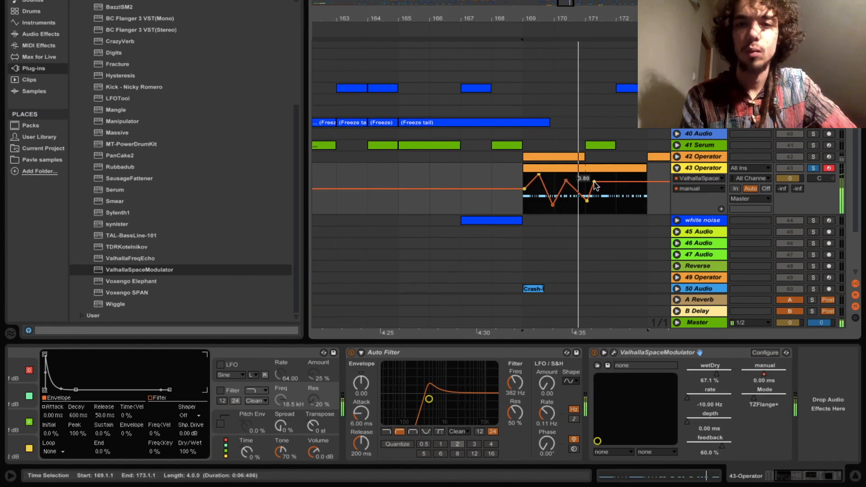
# - Draw Auto Filter frequency breakpoints between 12 kHz and 117 Hz, then set 43 Operator volume to -2.8 dB
pyautogui.rightClick(519, 389)
pyautogui.click(525, 394)
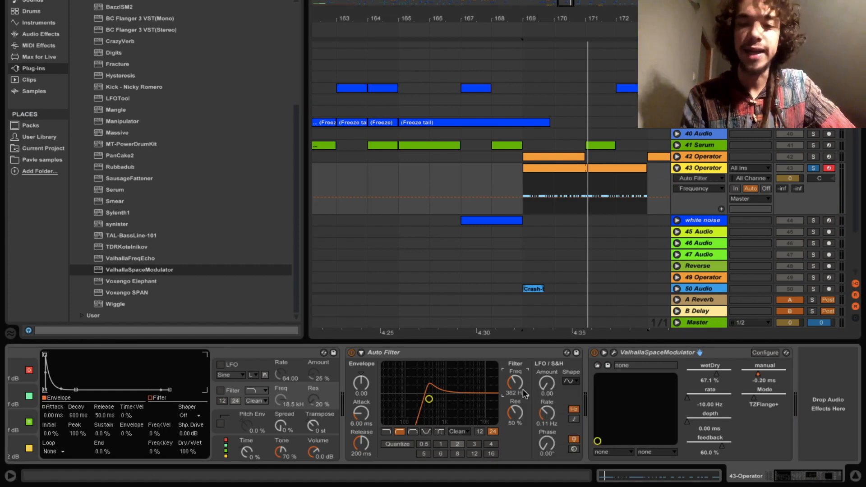
pyautogui.moveTo(524, 197); pyautogui.dragTo(590, 205)
pyautogui.press('space')
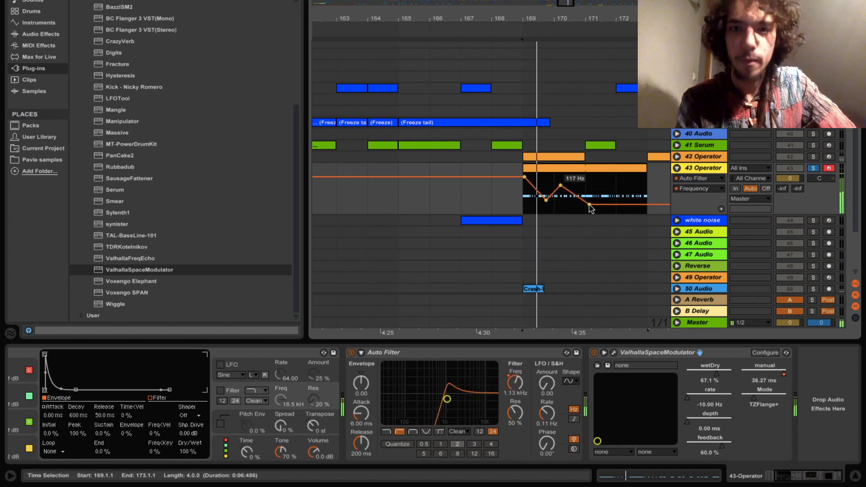
pyautogui.moveTo(785, 179); pyautogui.dragTo(787, 181)
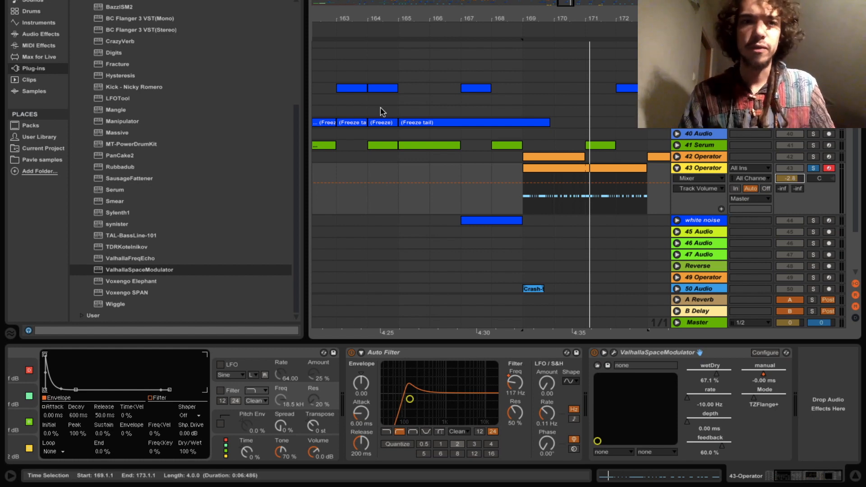
pyautogui.scroll(5, 131, 57)
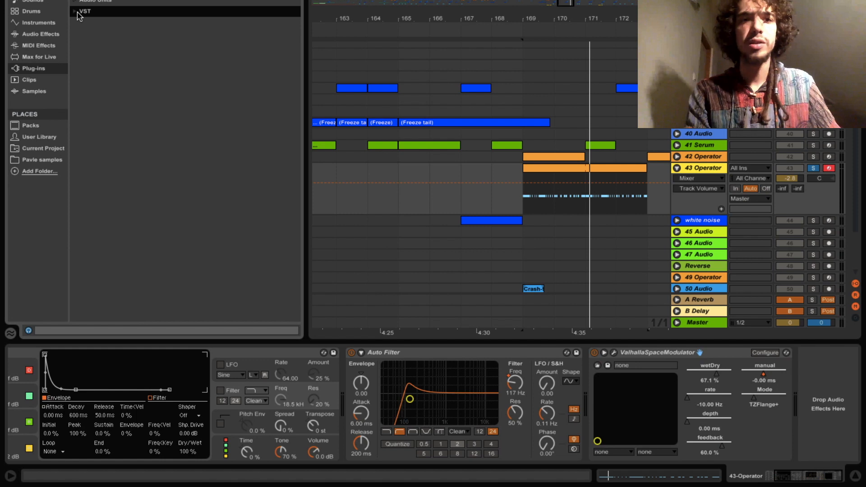
# - Browse Audio Effects, mark bar 169 in the arrangement, and select Reverb
pyautogui.click(53, 35)
pyautogui.scroll(-3, 103, 131)
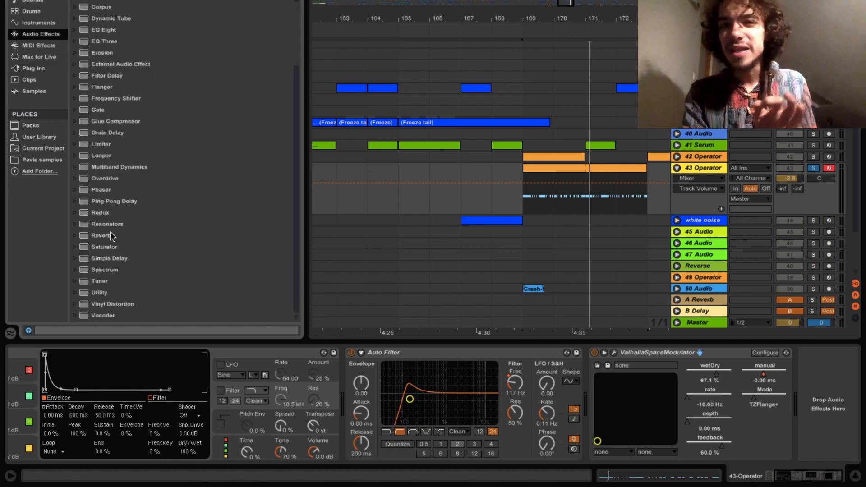
pyautogui.click(518, 201)
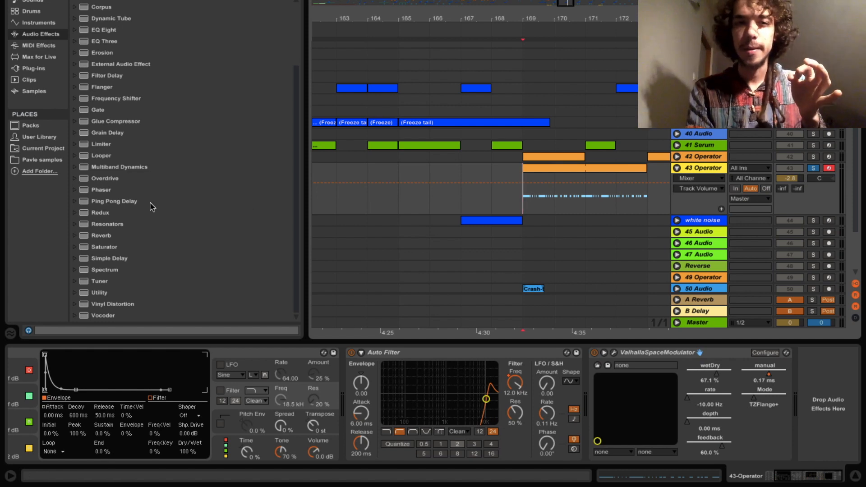
pyautogui.click(105, 236)
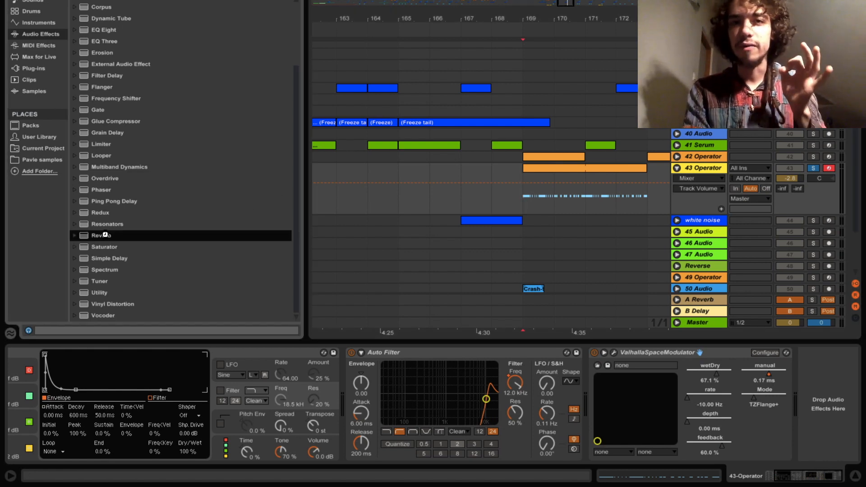
# - Add Reverb to 43 Operator after ValhallaSpaceModulator, with playback starting at bar 169
pyautogui.doubleClick(107, 238)
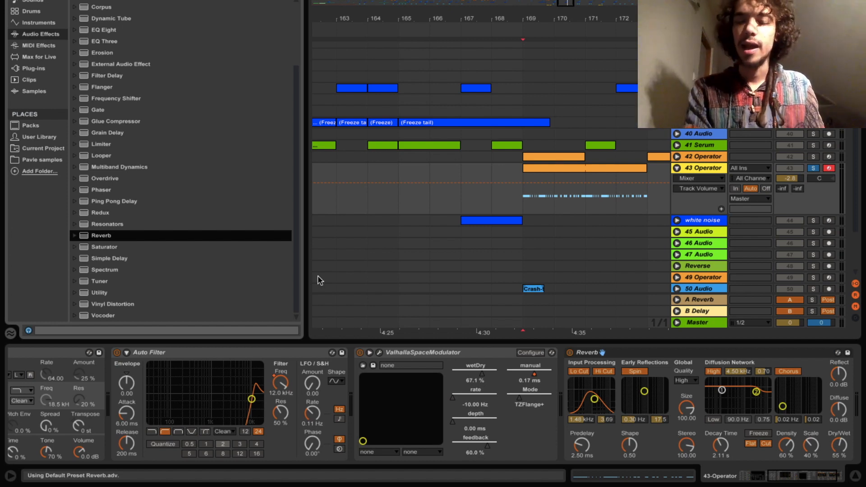
pyautogui.click(525, 207)
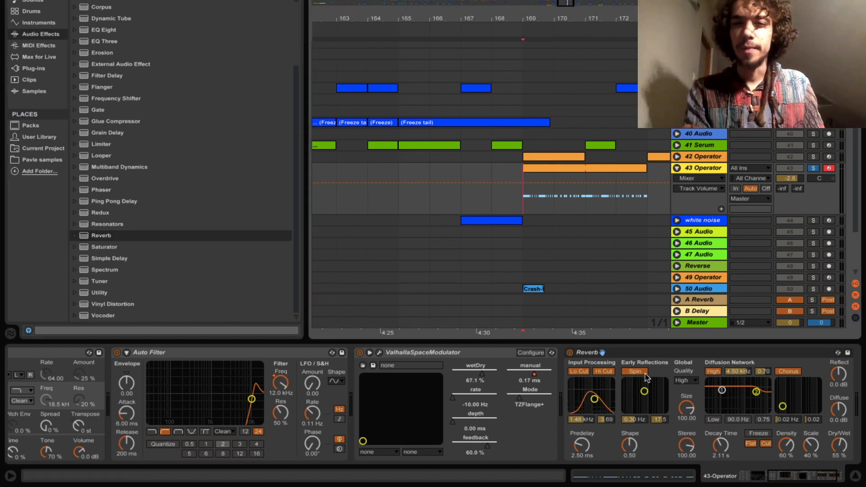
pyautogui.click(669, 389)
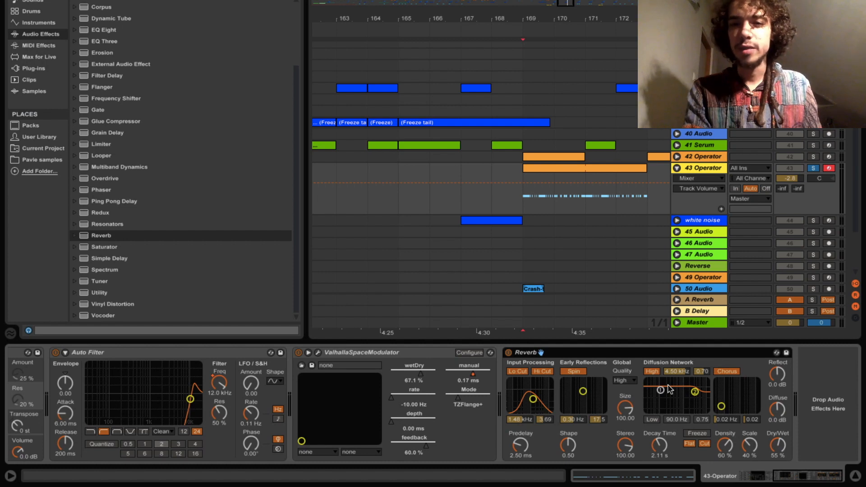
# - Shrink Reverb's room size, shorten decay to 814 ms and set Dry/Wet to 45%
pyautogui.moveTo(625, 408); pyautogui.dragTo(625, 435)
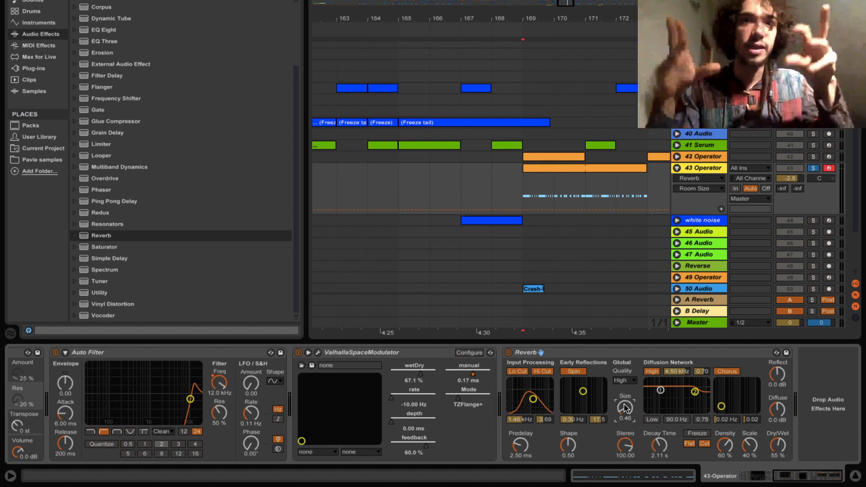
pyautogui.click(660, 446)
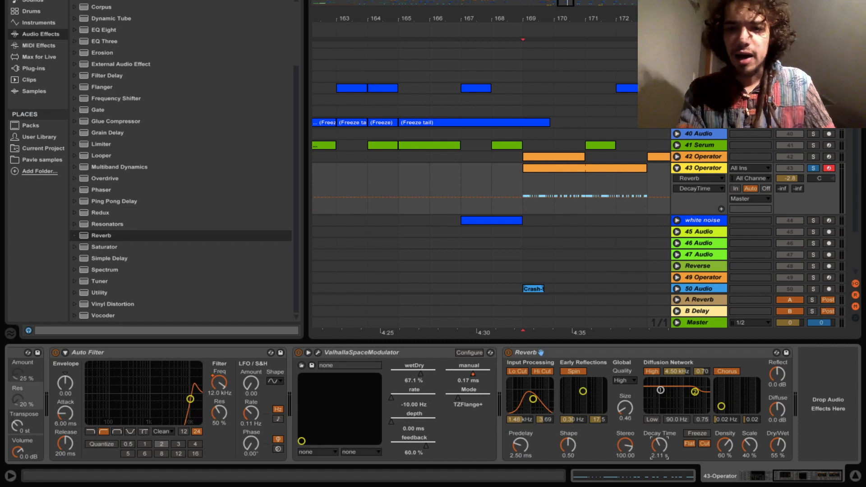
pyautogui.moveTo(660, 446)
pyautogui.mouseDown()
pyautogui.moveTo(660, 454)
pyautogui.moveTo(660, 444)
pyautogui.mouseUp()
pyautogui.click(778, 446)
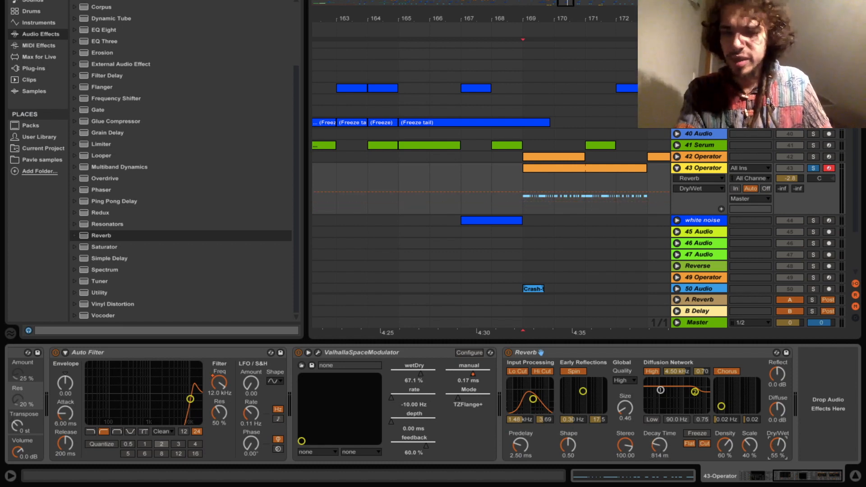
pyautogui.moveTo(778, 446); pyautogui.dragTo(778, 450)
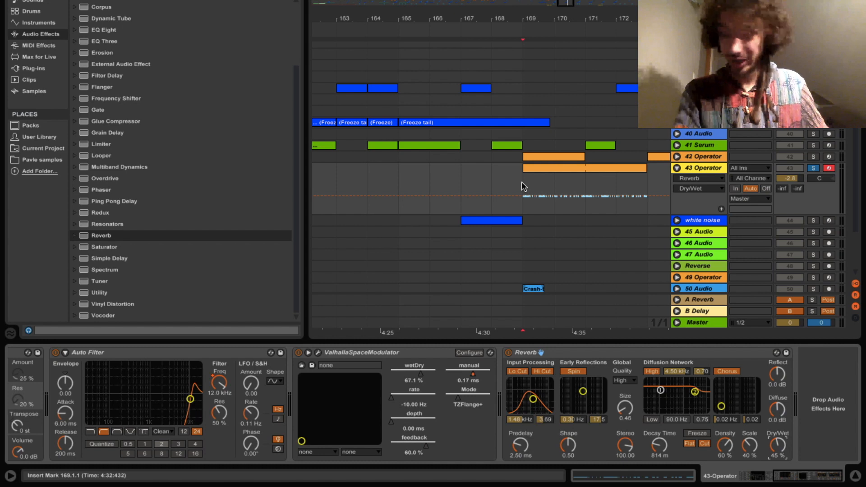
# - While playing the riser, set Reverb's input filter to 1.04 kHz, lower Reflect, and raise Diffuse to 1.8 dB
pyautogui.press('space')
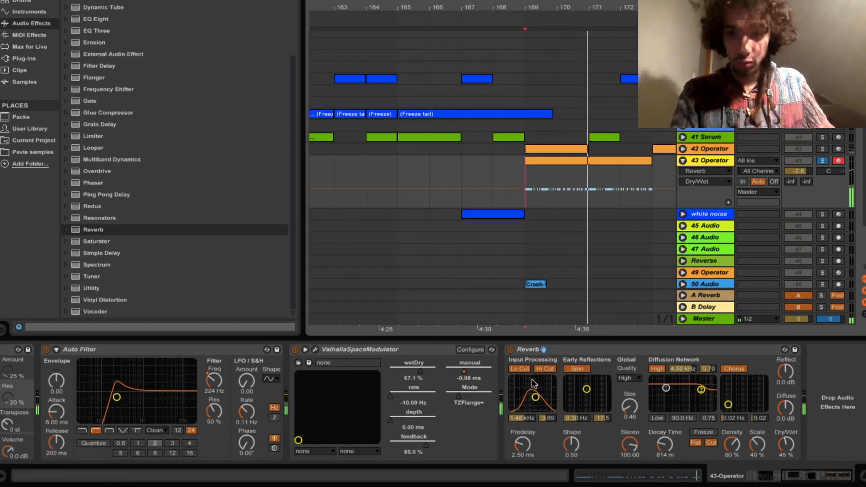
pyautogui.moveTo(536, 398); pyautogui.dragTo(533, 395)
pyautogui.press('space')
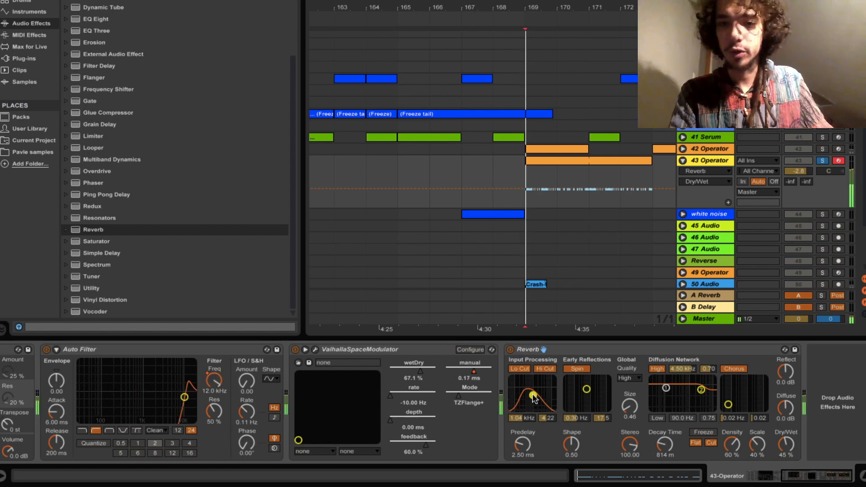
pyautogui.moveTo(786, 408); pyautogui.dragTo(787, 364)
pyautogui.press('space')
pyautogui.press('space')
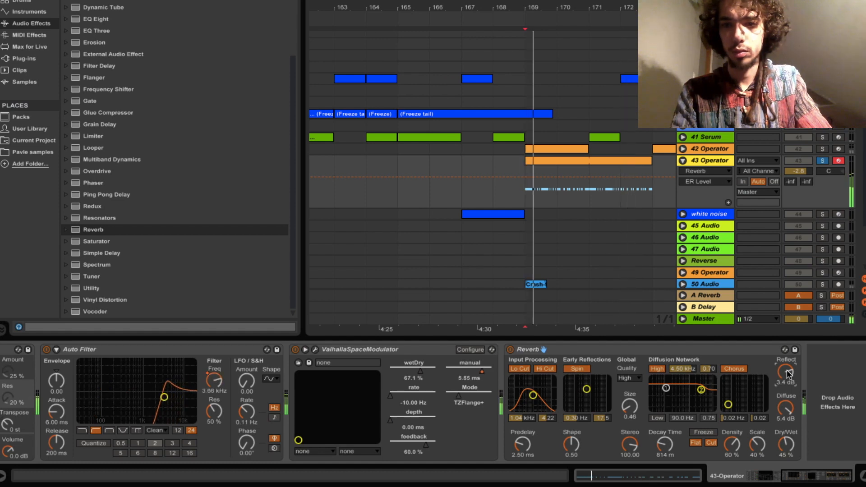
pyautogui.moveTo(787, 374); pyautogui.dragTo(790, 449)
pyautogui.moveTo(789, 407); pyautogui.dragTo(789, 375)
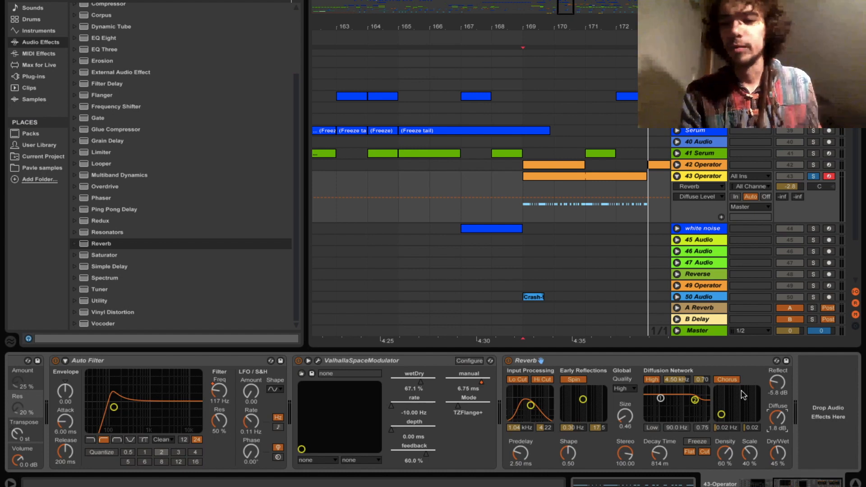
# - Add Ping Pong Delay at the end of the Operator chain with 40% Dry/Wet
pyautogui.click(124, 210)
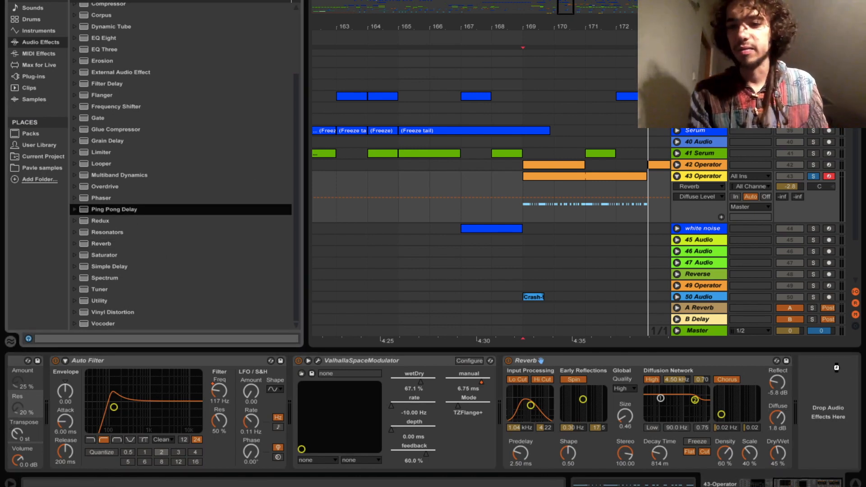
pyautogui.moveTo(836, 368); pyautogui.dragTo(836, 368)
pyautogui.click(838, 453)
pyautogui.moveTo(837, 453); pyautogui.dragTo(837, 455)
# - Move the delay filter to about 1.88 kHz and set delay time to 3 after trying 8
pyautogui.moveTo(821, 384); pyautogui.dragTo(828, 383)
pyautogui.click(829, 423)
pyautogui.press('space')
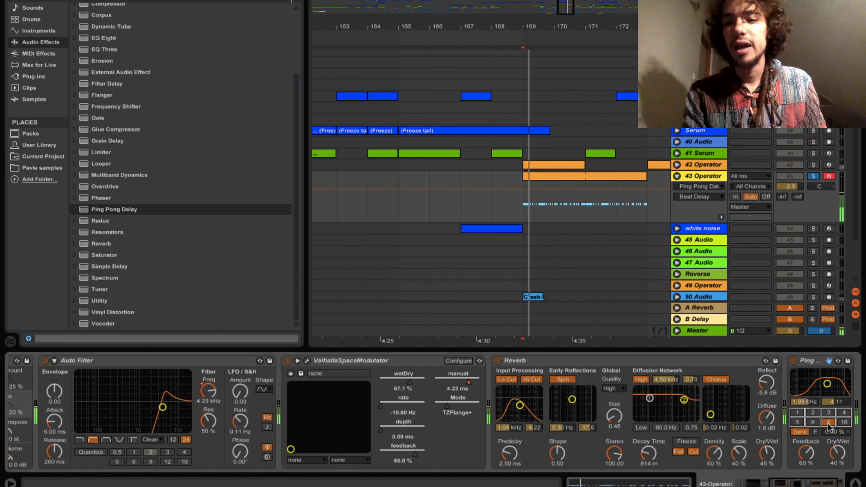
pyautogui.click(829, 413)
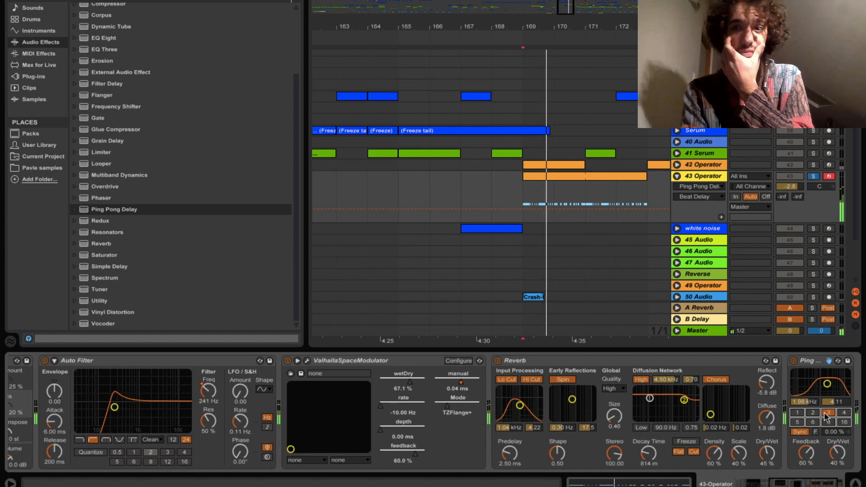
pyautogui.hscroll(2, 744, 399)
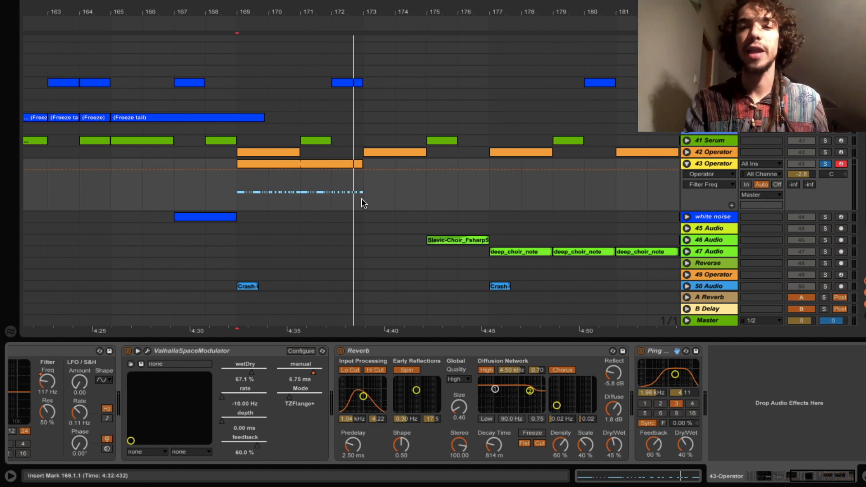
# - Raise Operator's Spread to 70% and show the Browser's plug-ins list
pyautogui.hscroll(-5, 351, 389)
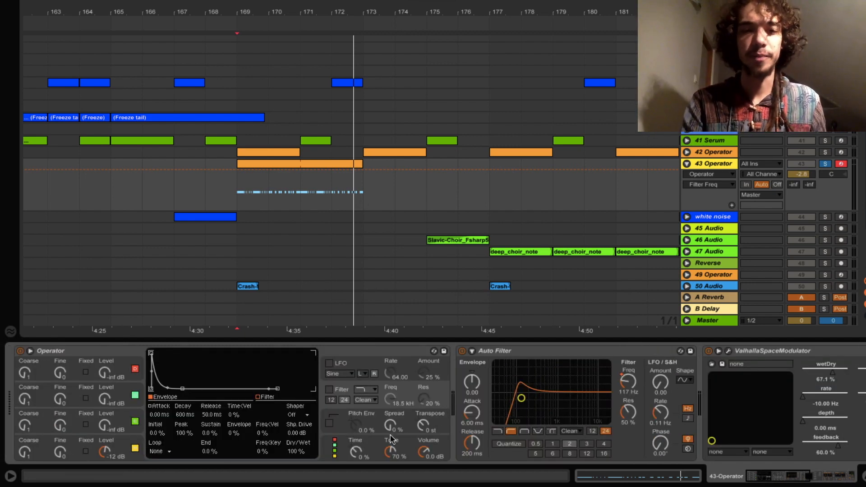
pyautogui.moveTo(391, 425); pyautogui.dragTo(389, 377)
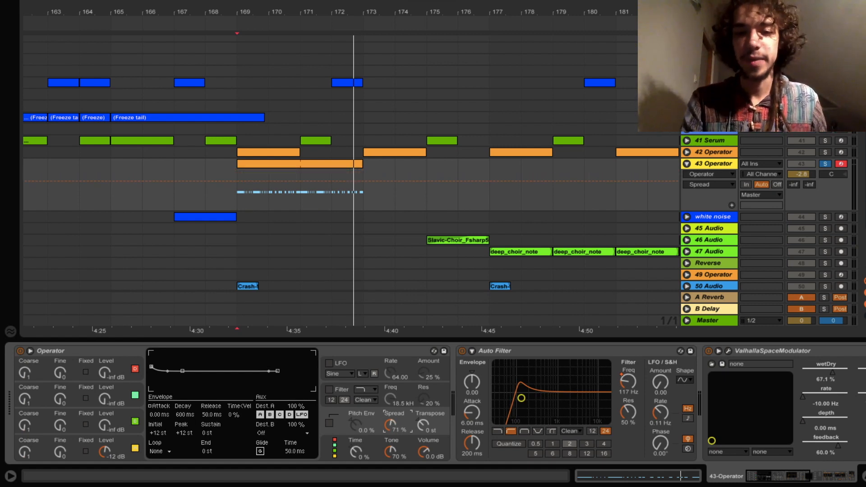
pyautogui.moveTo(392, 429); pyautogui.dragTo(392, 429)
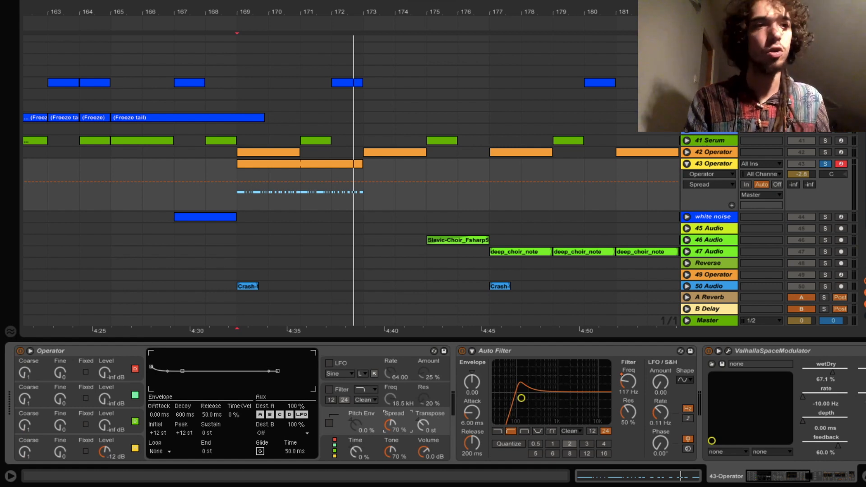
pyautogui.press('alt+super+b')
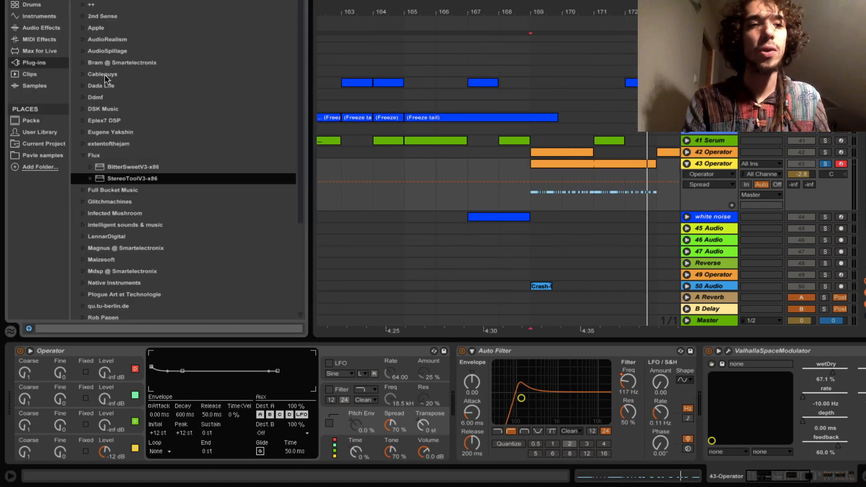
# - Load StereoToolV3-x86, widen its Width to 12.00 dB over the riser, then close its window
pyautogui.doubleClick(135, 179)
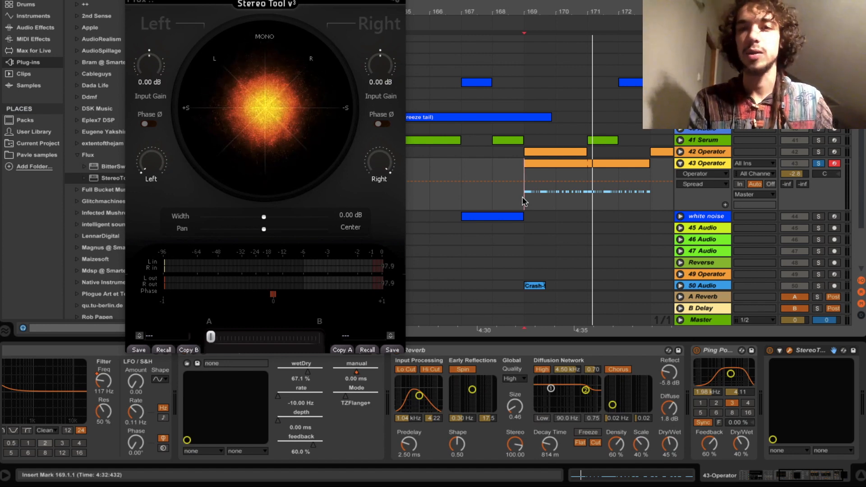
pyautogui.press('space')
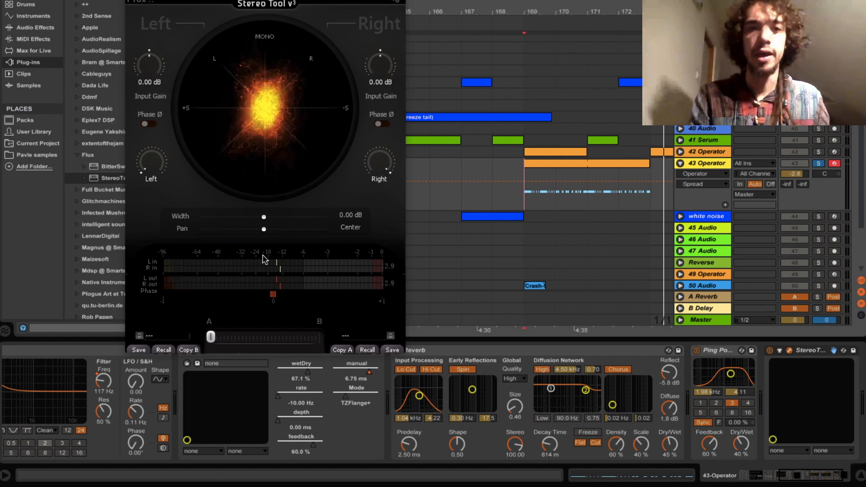
pyautogui.click(264, 218)
pyautogui.moveTo(272, 221); pyautogui.dragTo(340, 220)
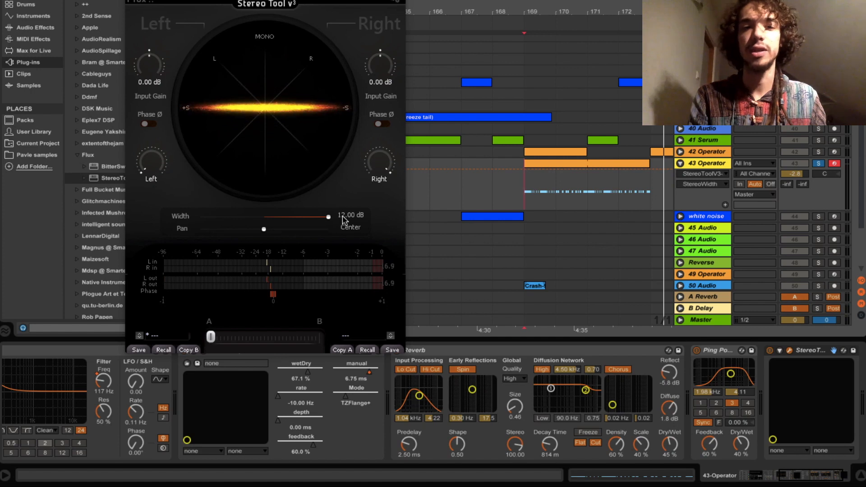
pyautogui.press('space')
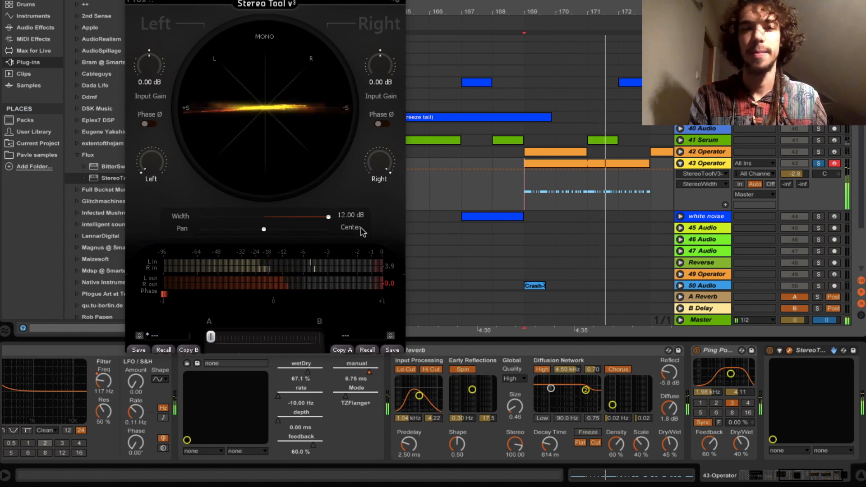
pyautogui.moveTo(329, 217); pyautogui.dragTo(265, 226)
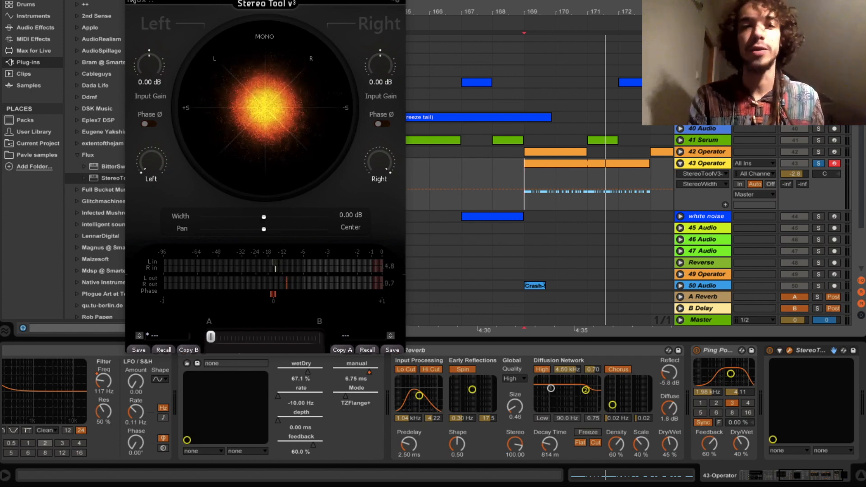
pyautogui.click(132, 1)
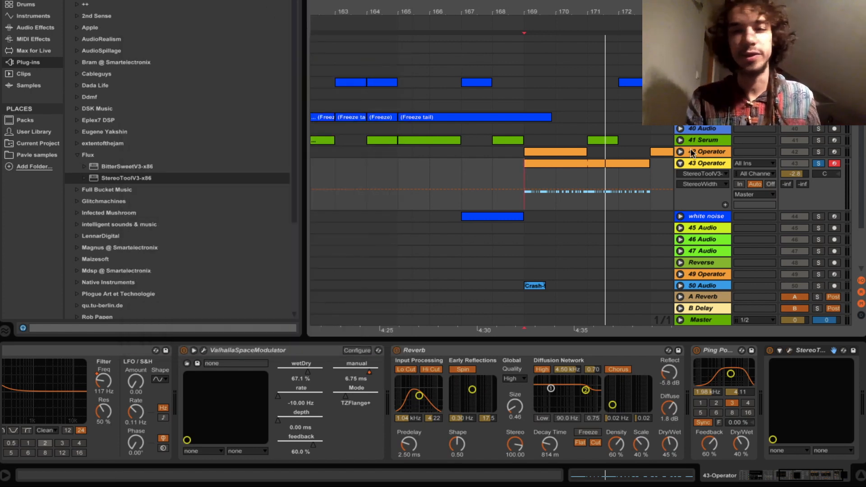
# - Set 43 Operator's Mixer Track Panning to 6R from its pan box
pyautogui.scroll(-2, 567, 215)
pyautogui.hscroll(5, 567, 215)
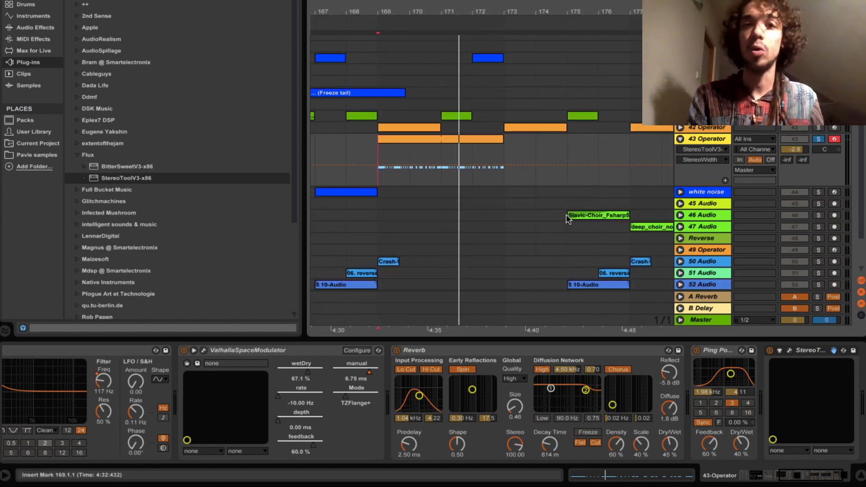
pyautogui.click(825, 148)
pyautogui.moveTo(825, 148); pyautogui.dragTo(825, 145)
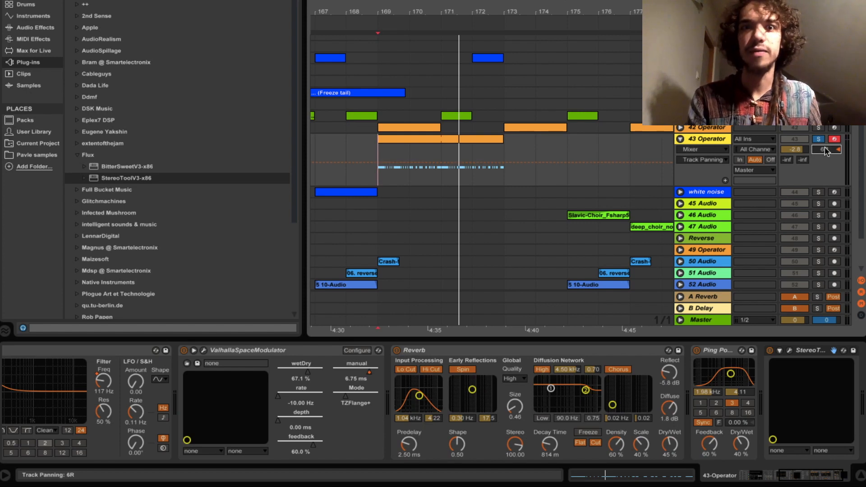